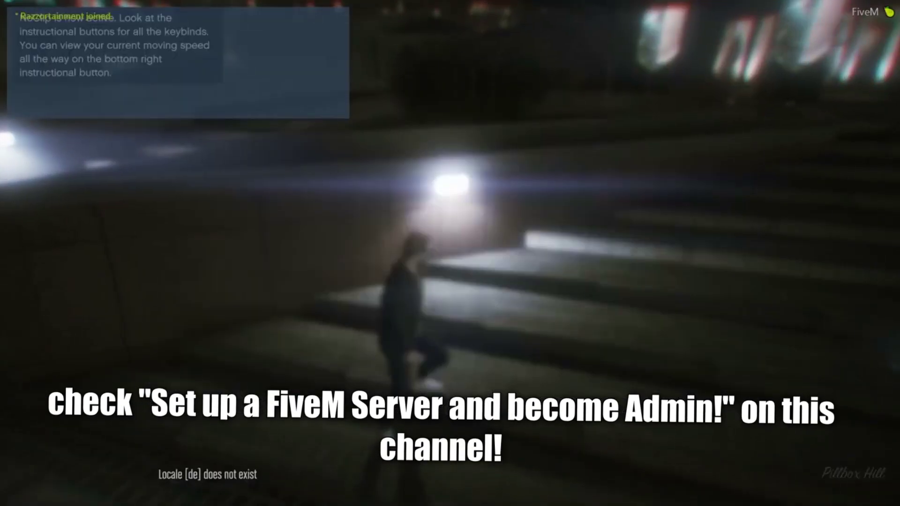
# Run the character up the stairs and through the No3 building's entrance.
pyautogui.press('w')
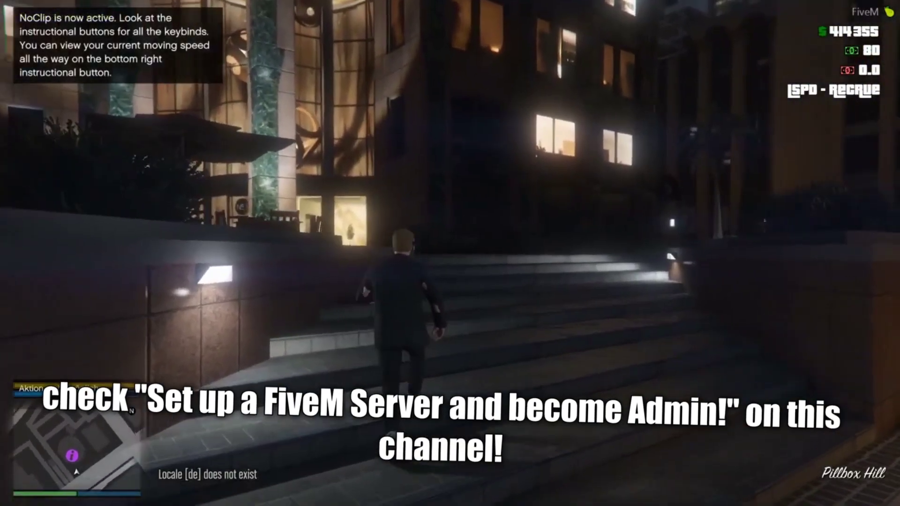
pyautogui.press('w')
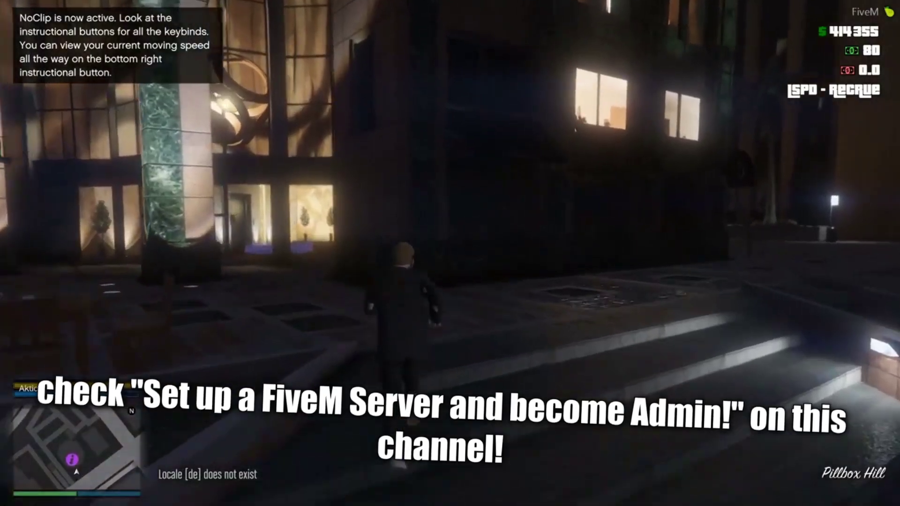
pyautogui.press('w')
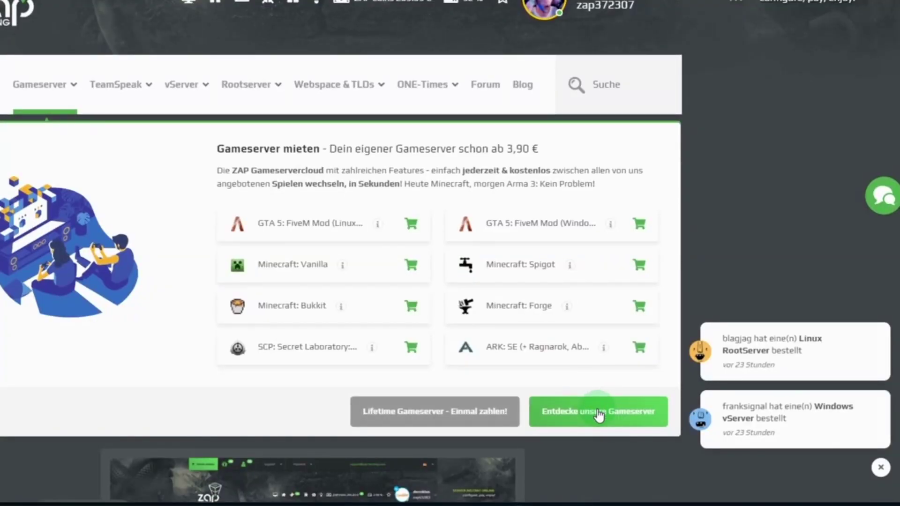
# Open the gameserver rental offers and search the game list for 'fivem'.
pyautogui.click(599, 415)
pyautogui.scroll(-1, 556, 422)
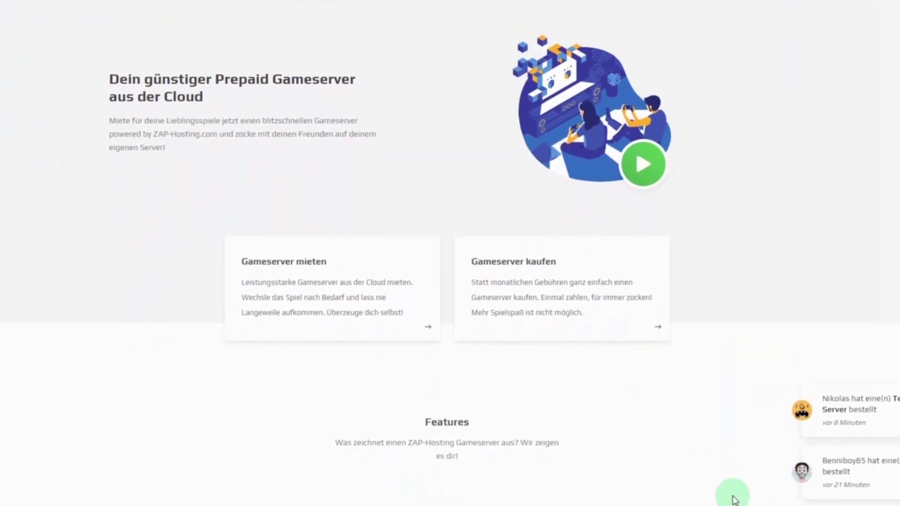
pyautogui.click(432, 332)
pyautogui.write('f')
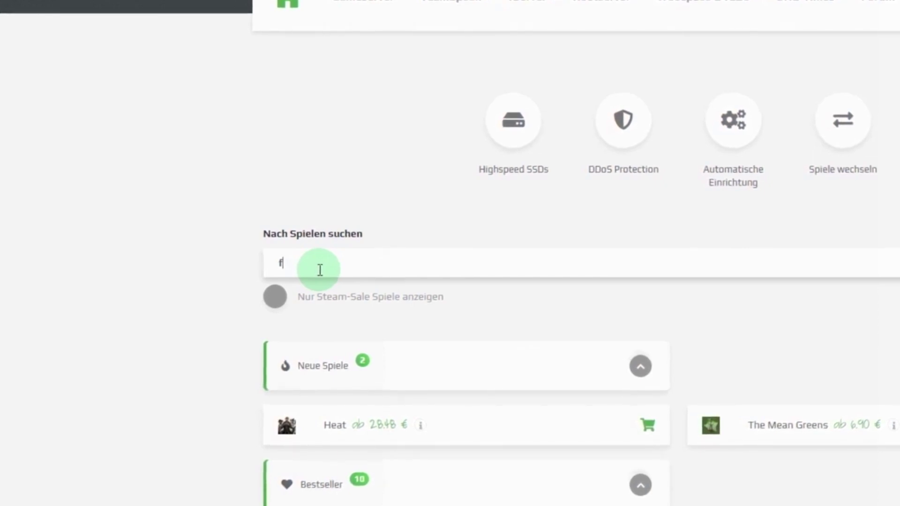
pyautogui.write('ivem')
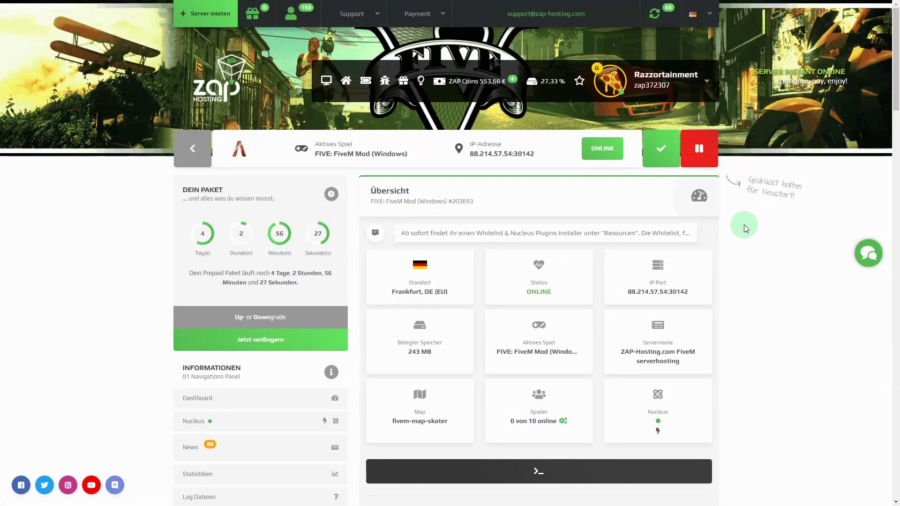
# Open the FTP-Browser page, download FileZilla, and copy the FTP host 88.214.57.54.
pyautogui.scroll(-3, 745, 232)
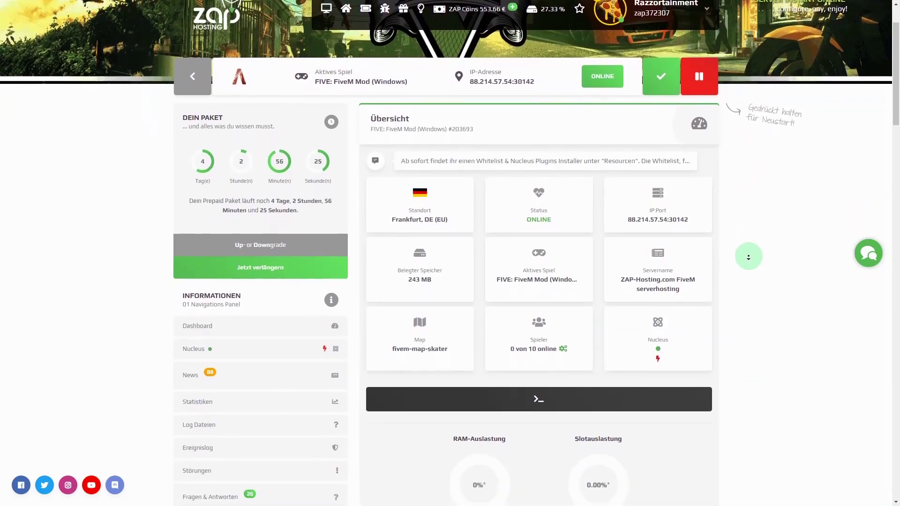
pyautogui.scroll(-8, 750, 271)
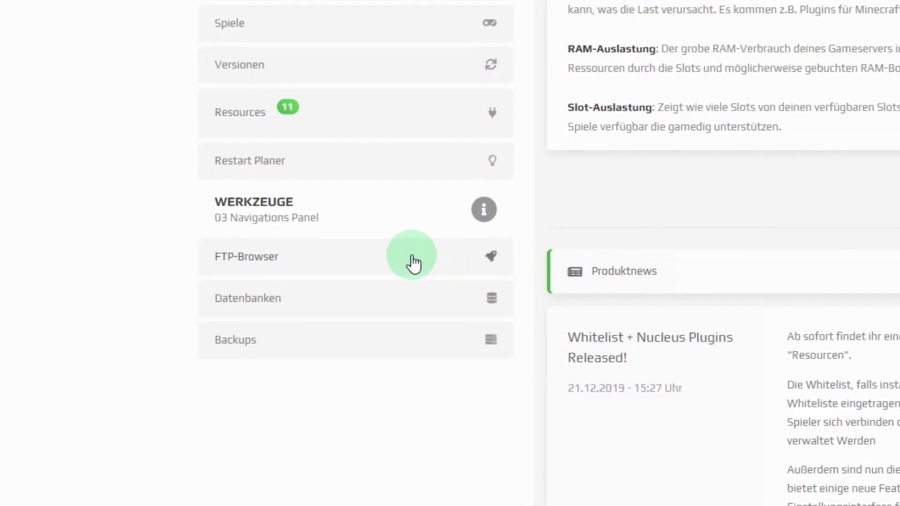
pyautogui.click(385, 263)
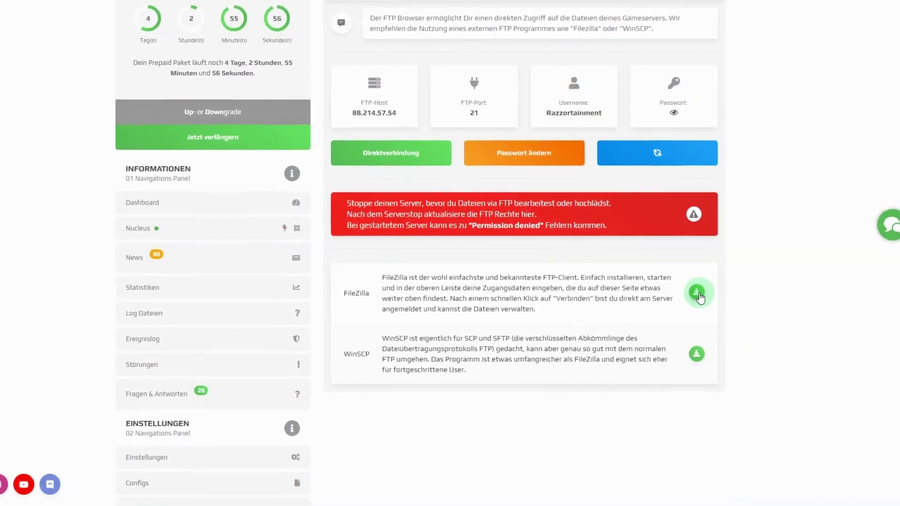
pyautogui.click(699, 283)
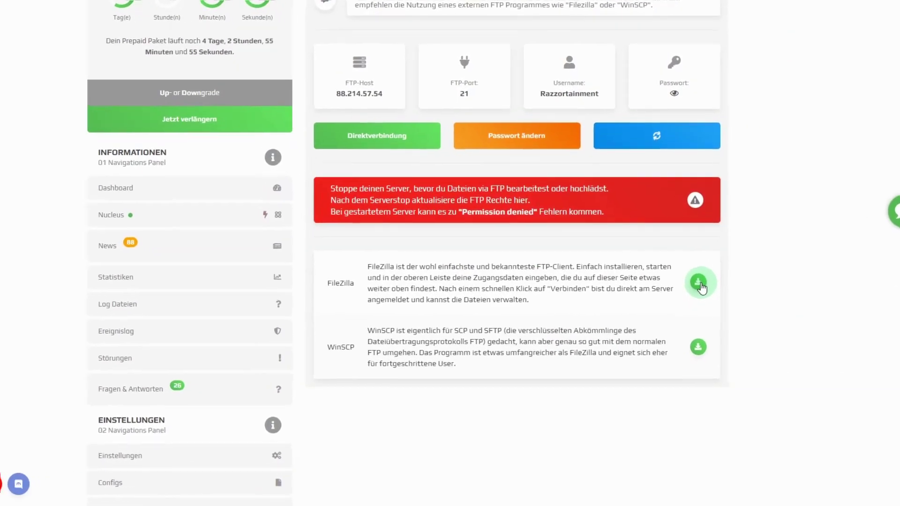
pyautogui.click(697, 347)
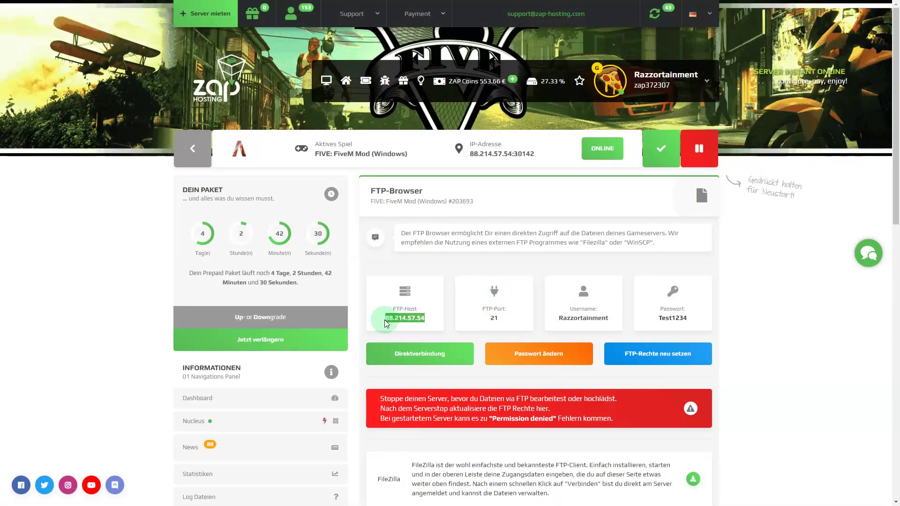
# Connect FileZilla to host 88.214.57.54 with the FTP username and password, accepting both prompts.
pyautogui.hotkey('alt', 'Tab')
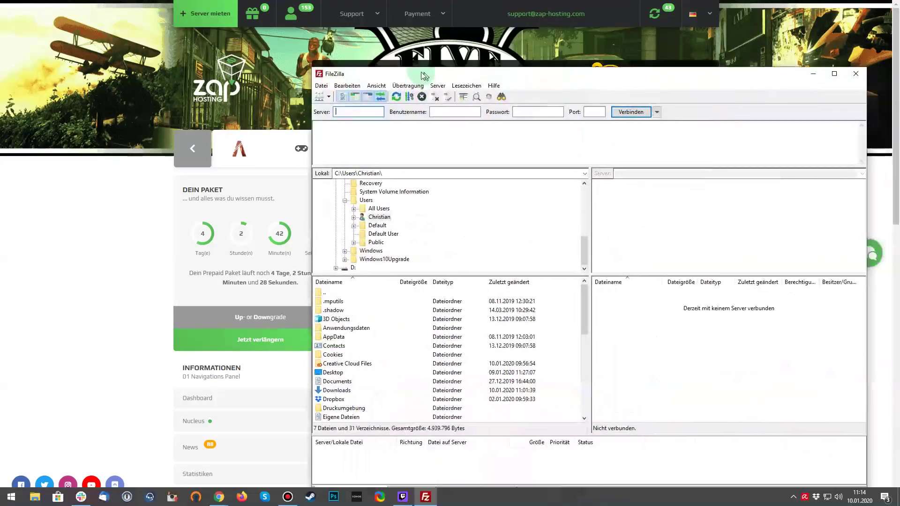
pyautogui.click(351, 111)
pyautogui.write('88.214.57.54')
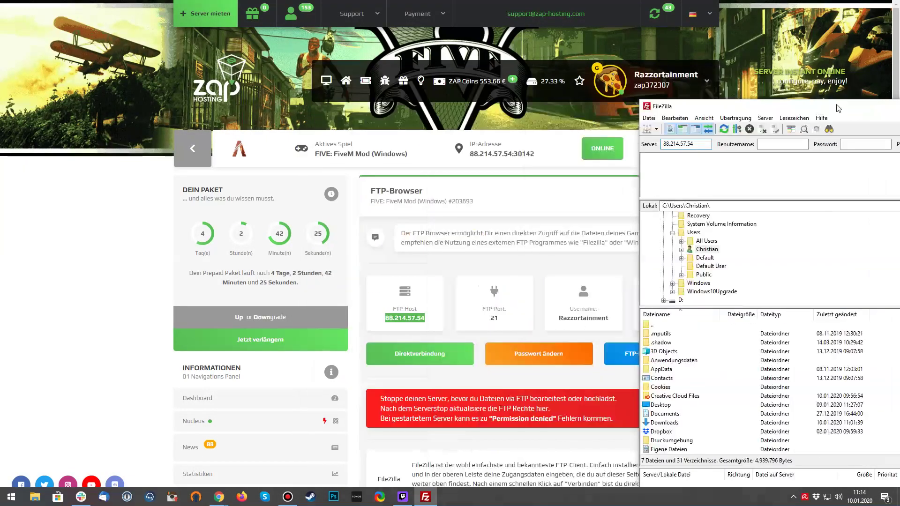
pyautogui.click(760, 253)
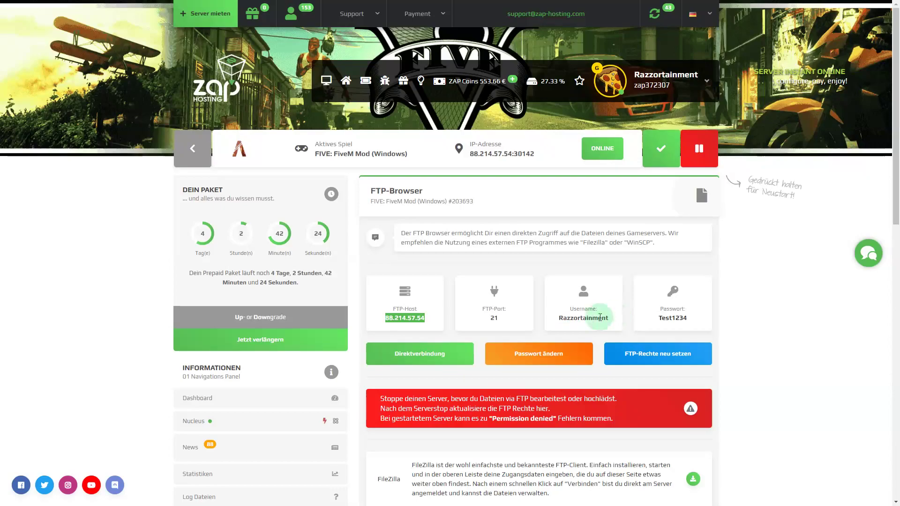
pyautogui.moveTo(560, 322); pyautogui.dragTo(556, 322)
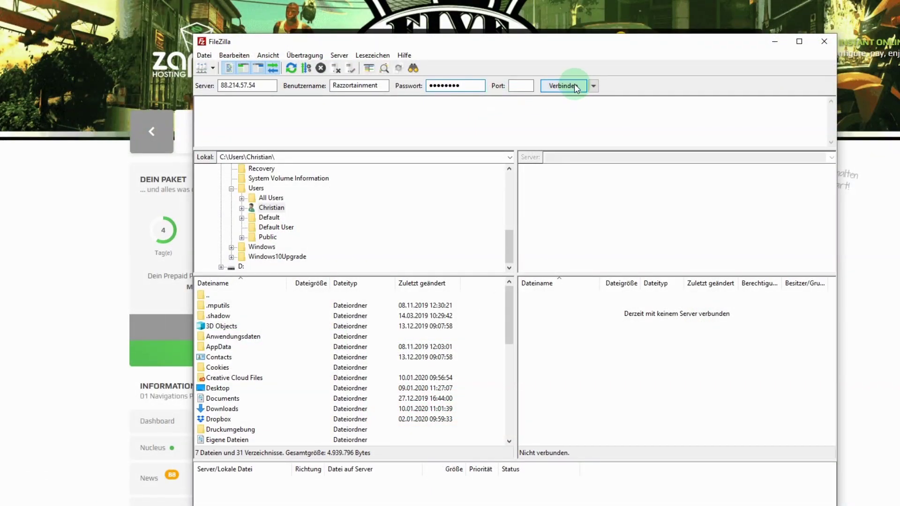
pyautogui.click(575, 86)
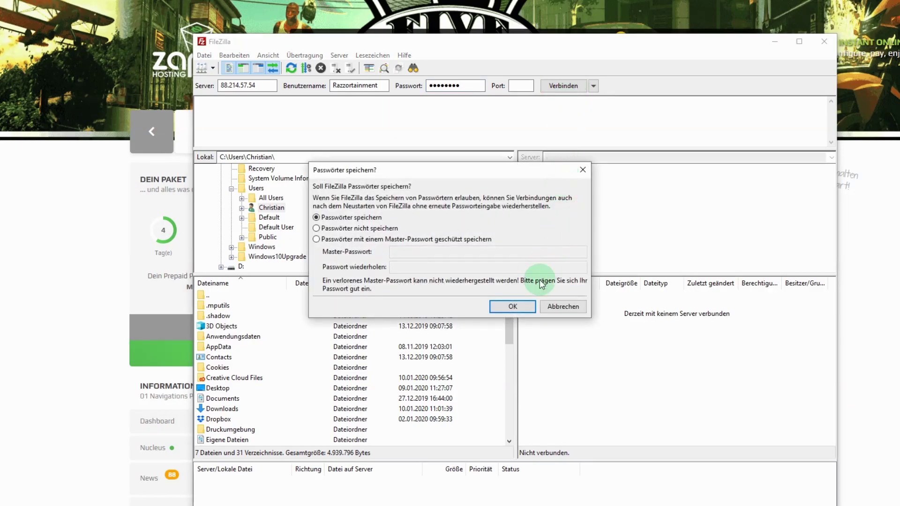
pyautogui.click(512, 303)
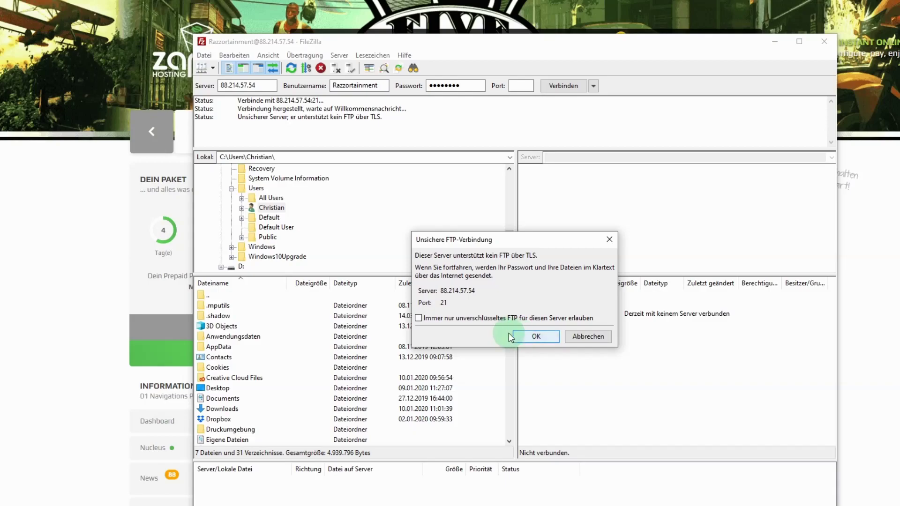
pyautogui.click(530, 335)
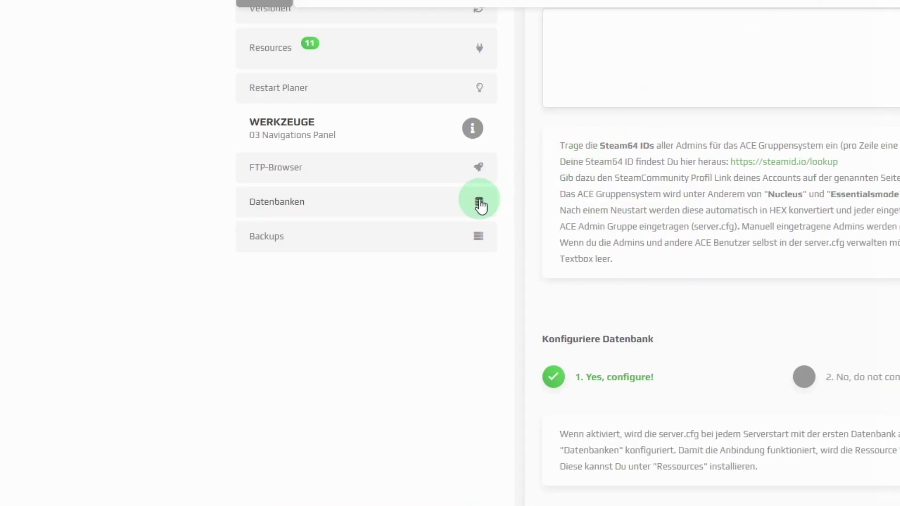
# View the server's MariaDB database on the Datenbanken page, then open GTA5-Mods in another tab.
pyautogui.click(479, 203)
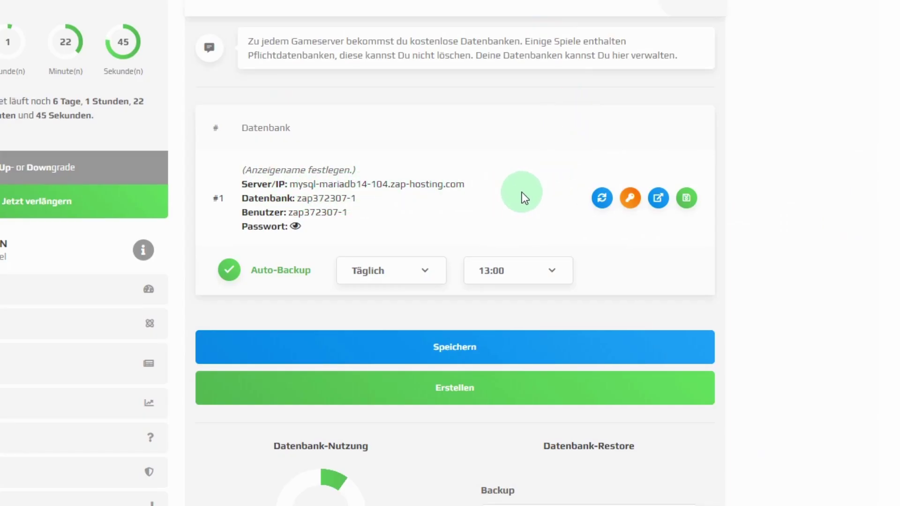
pyautogui.middleClick(831, 99)
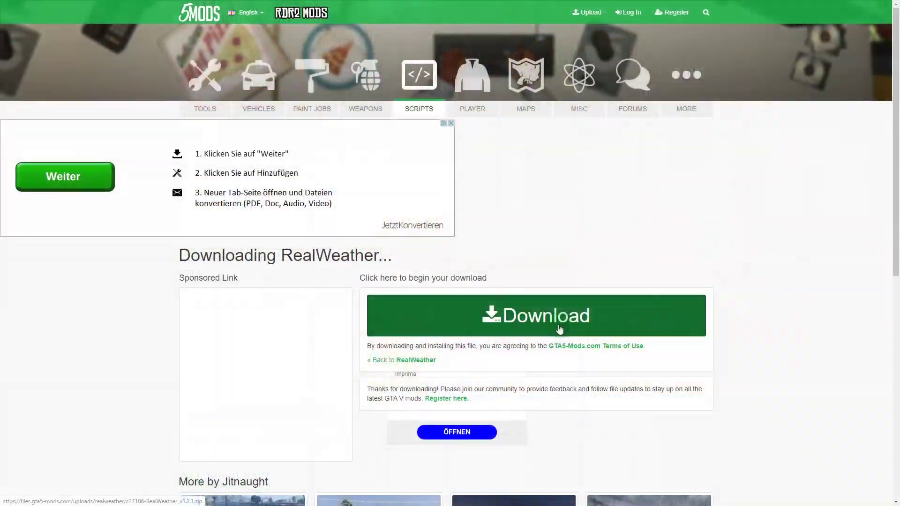
# Download the RealWeather v1.2.1 zip archive from GTA5-Mods.
pyautogui.click(561, 329)
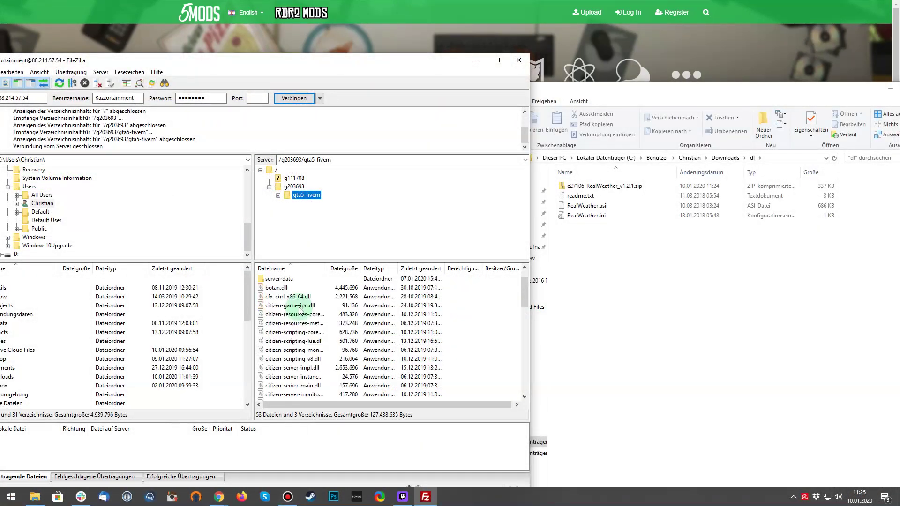
# Navigate into server-data > resources on the FTP server.
pyautogui.scroll(-10, 299, 307)
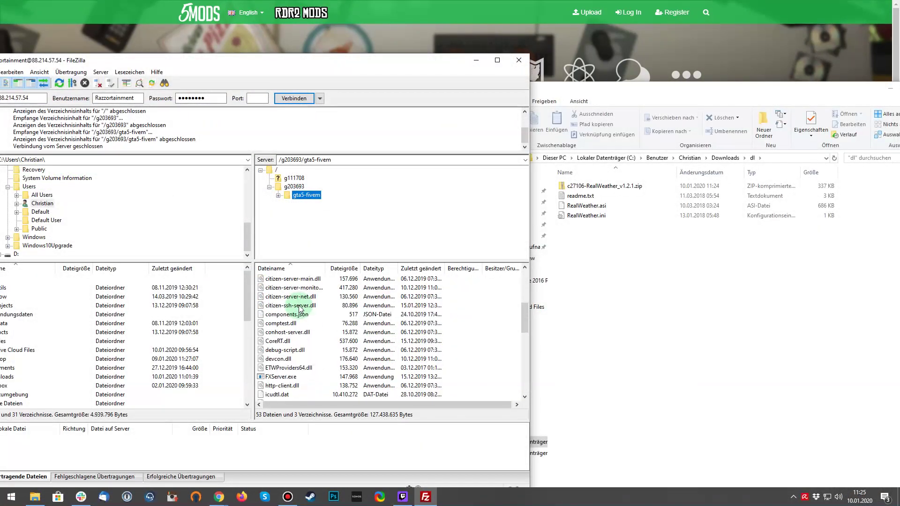
pyautogui.scroll(5, 299, 311)
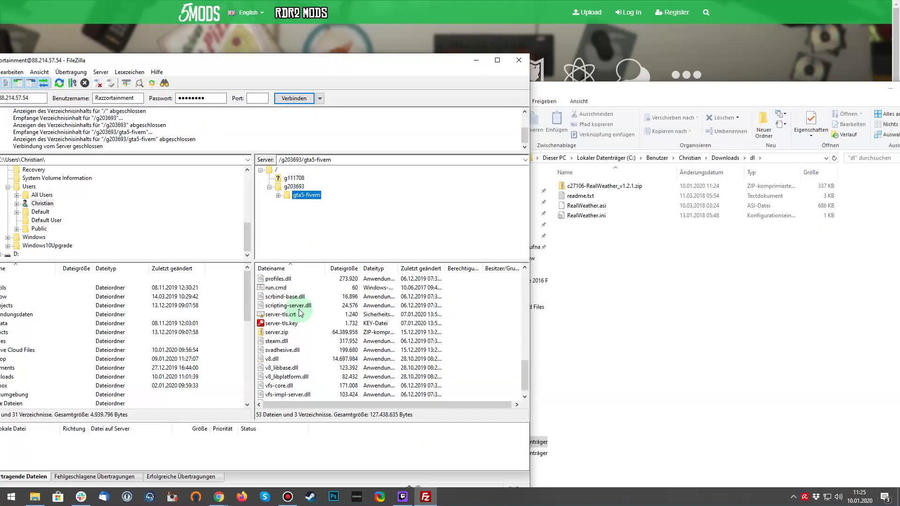
pyautogui.scroll(5, 300, 312)
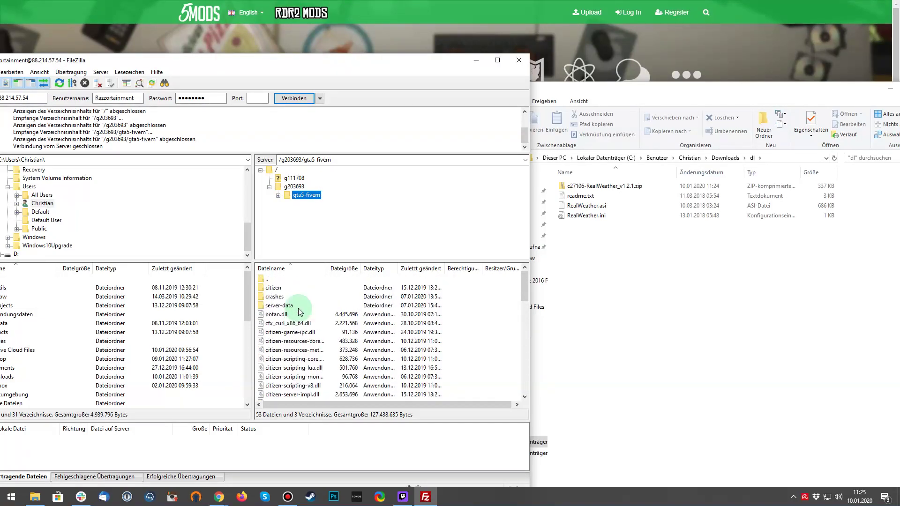
pyautogui.click(283, 307)
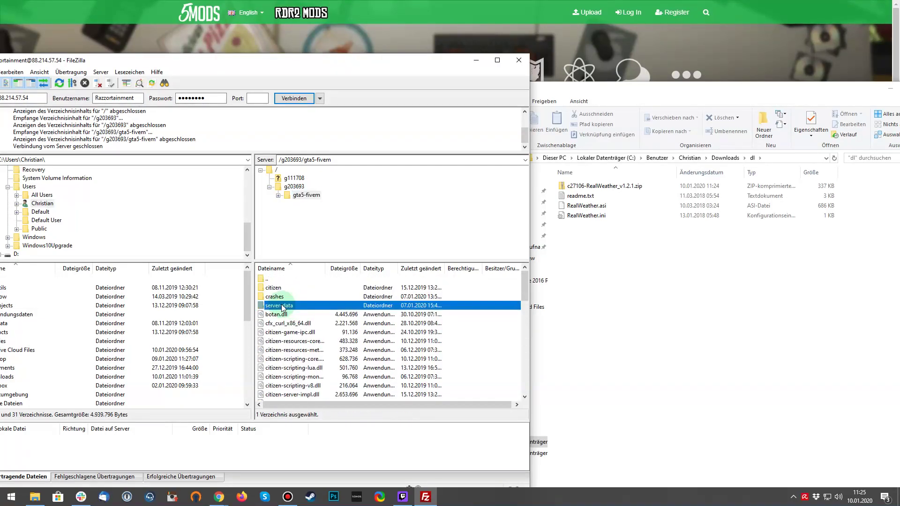
pyautogui.click(281, 305)
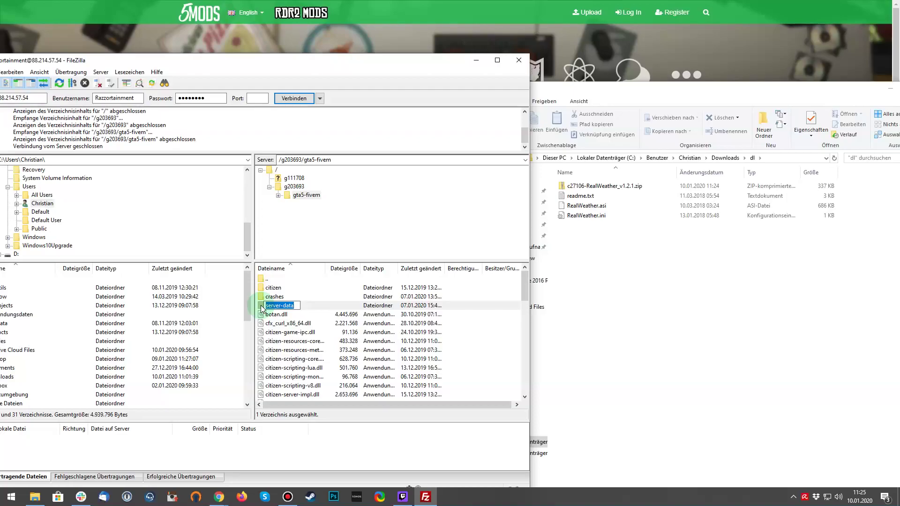
pyautogui.doubleClick(261, 308)
pyautogui.doubleClick(263, 296)
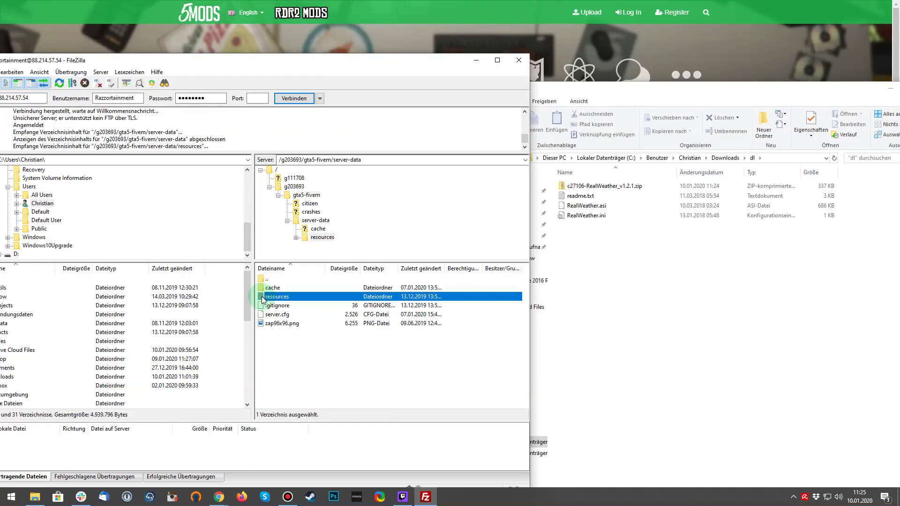
# Move RealWeather.asi and RealWeather.ini into the weather folder for upload.
pyautogui.click(586, 216)
pyautogui.keyDown('shift'); pyautogui.click(583, 225); pyautogui.keyUp('shift')
pyautogui.moveTo(583, 216); pyautogui.dragTo(281, 367)
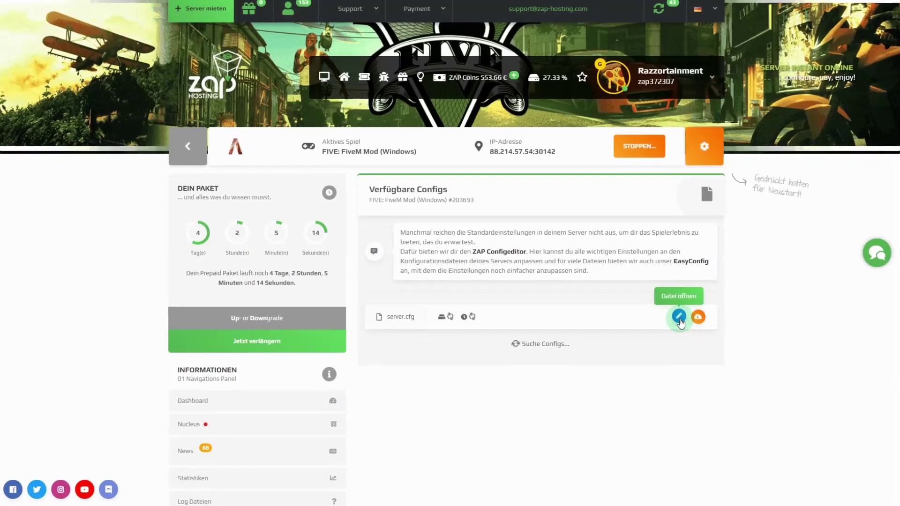
# Edit server.cfg to set sv_scriptHookAllowed 0, add 'start Video', and save it.
pyautogui.click(679, 318)
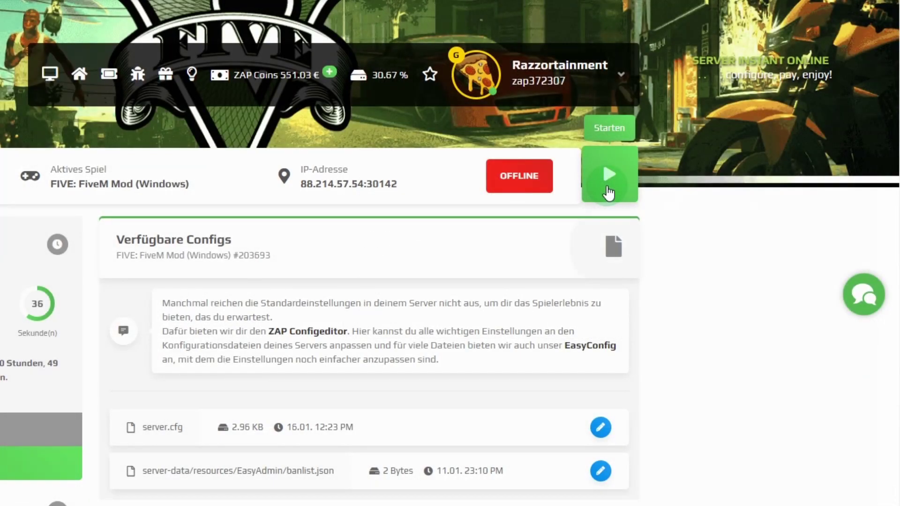
pyautogui.click(609, 183)
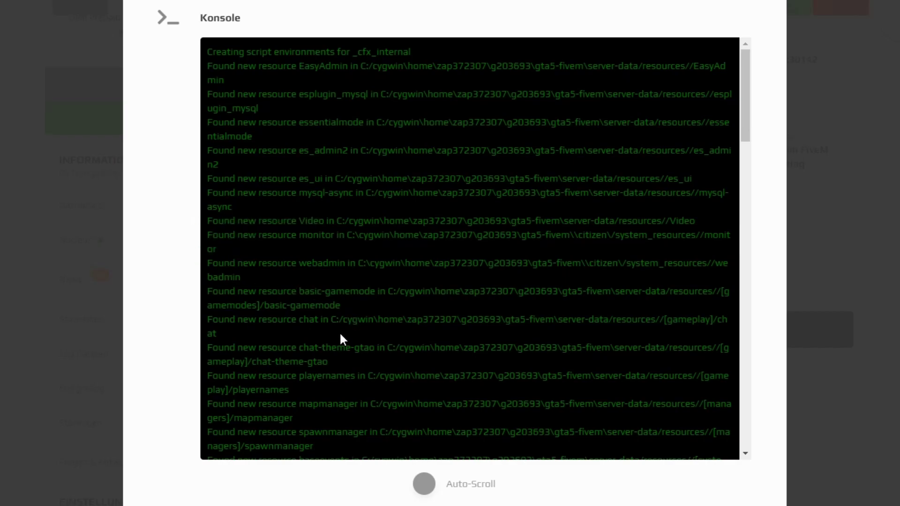
# Scroll through the console log to review the found resources like EasyAdmin and Video.
pyautogui.scroll(-5, 253, 362)
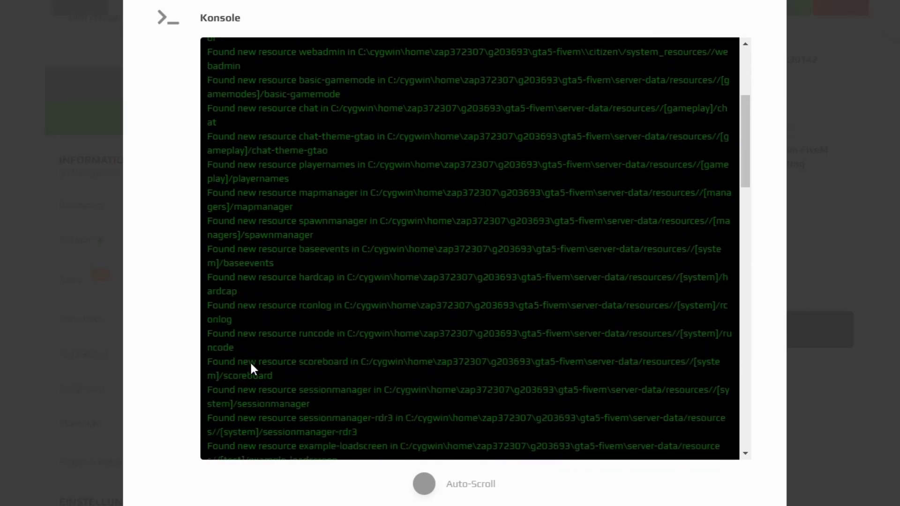
pyautogui.scroll(5, 252, 362)
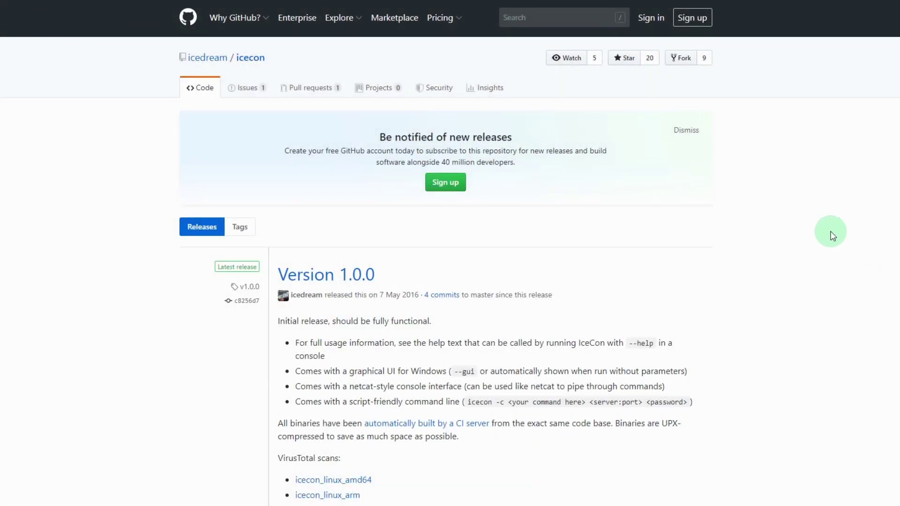
# Launch IceCon's Connect dialog, then scroll ZAP-Hosting settings to the Rcon Passwort field.
pyautogui.middleClick(791, 220)
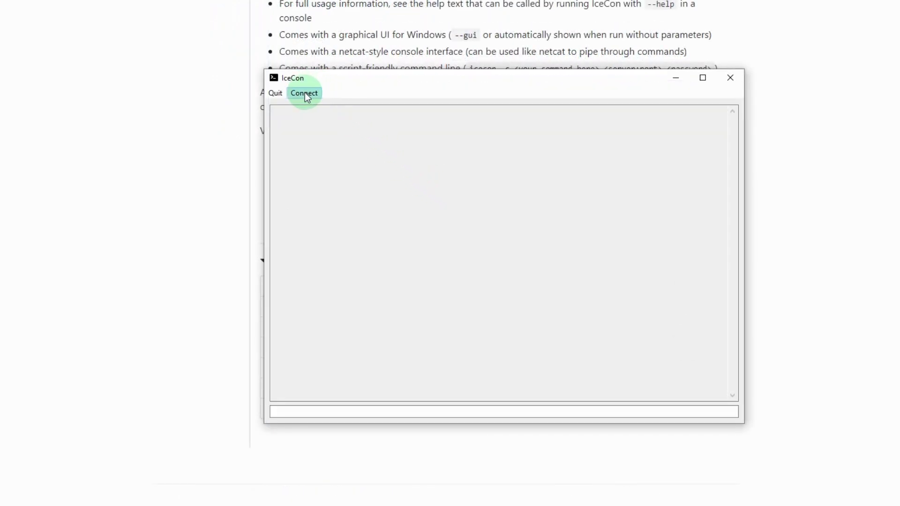
pyautogui.click(305, 93)
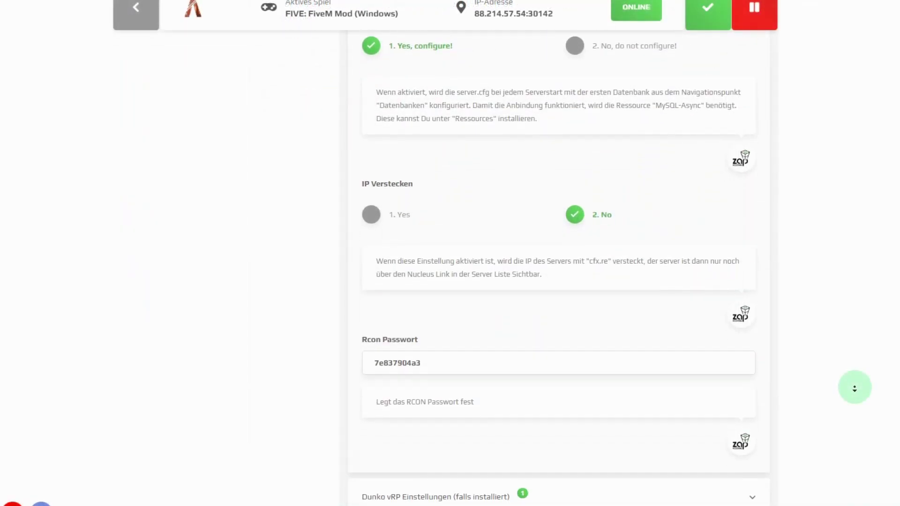
pyautogui.scroll(-2, 854, 389)
# Connect IceCon to 88.214.57.54:30142 using the server's copied RCON password.
pyautogui.click(403, 257)
pyautogui.doubleClick(405, 254)
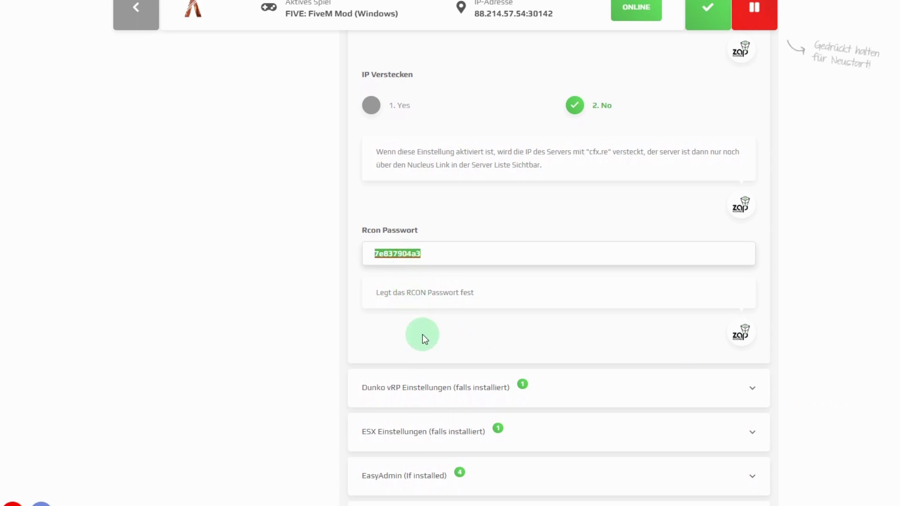
pyautogui.hotkey('alt', 'Tab')
pyautogui.click(472, 256)
pyautogui.hotkey('ctrl', 'v')
pyautogui.click(603, 271)
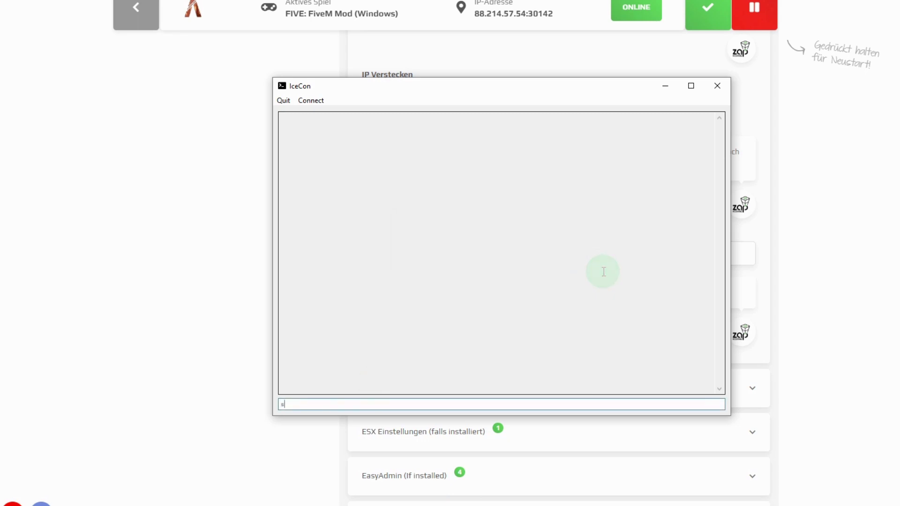
# Send the status command to the server over RCON.
pyautogui.write('status')
pyautogui.press('Return')
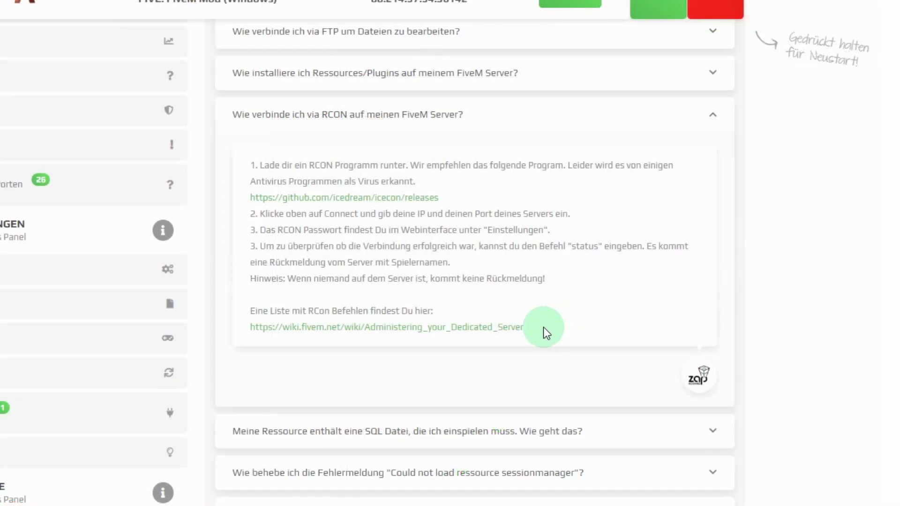
pyautogui.moveTo(544, 327); pyautogui.dragTo(247, 328)
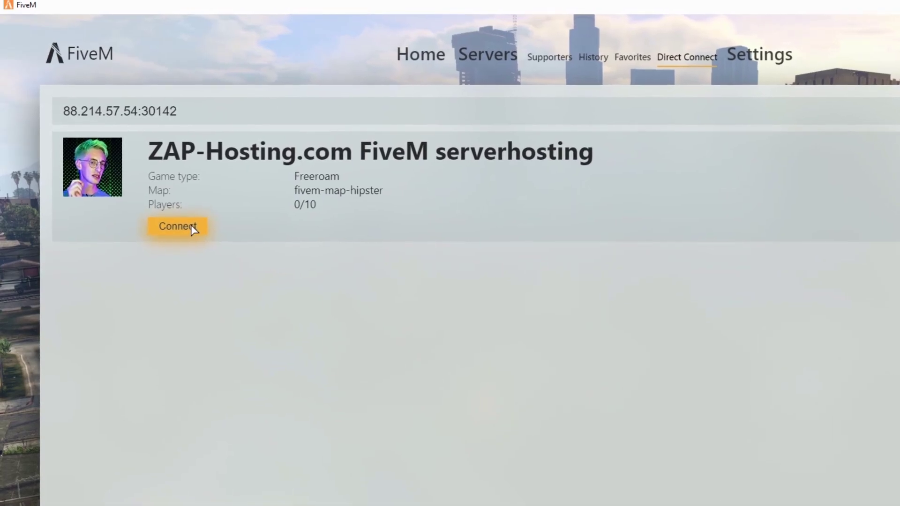
# Direct-connect FiveM to the ZAP-Hosting.com server at 88.214.57.54:30142.
pyautogui.click(193, 227)
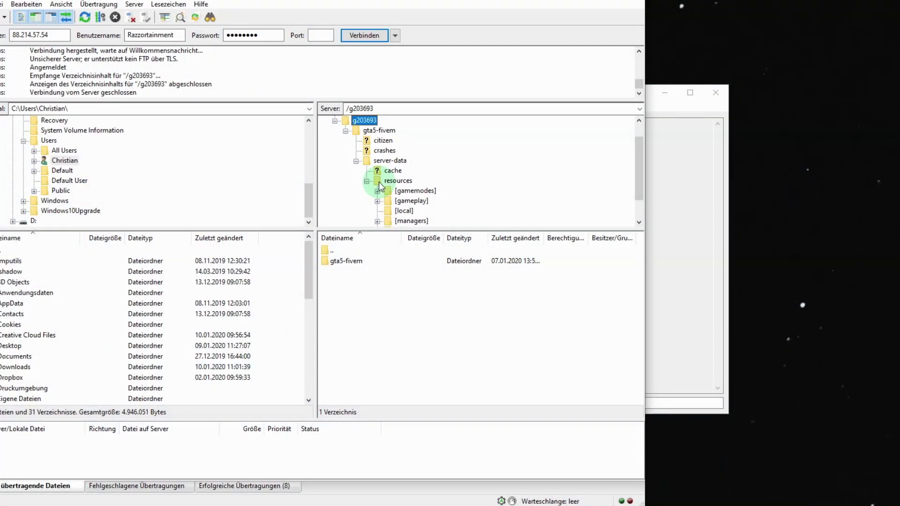
# Open the gta5-fivem/server-data folder in FileZilla's remote pane.
pyautogui.click(364, 304)
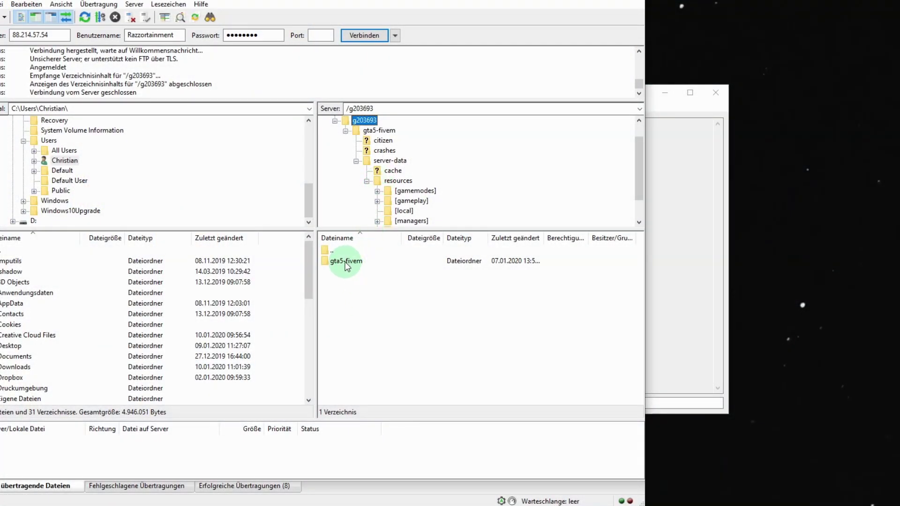
pyautogui.click(387, 332)
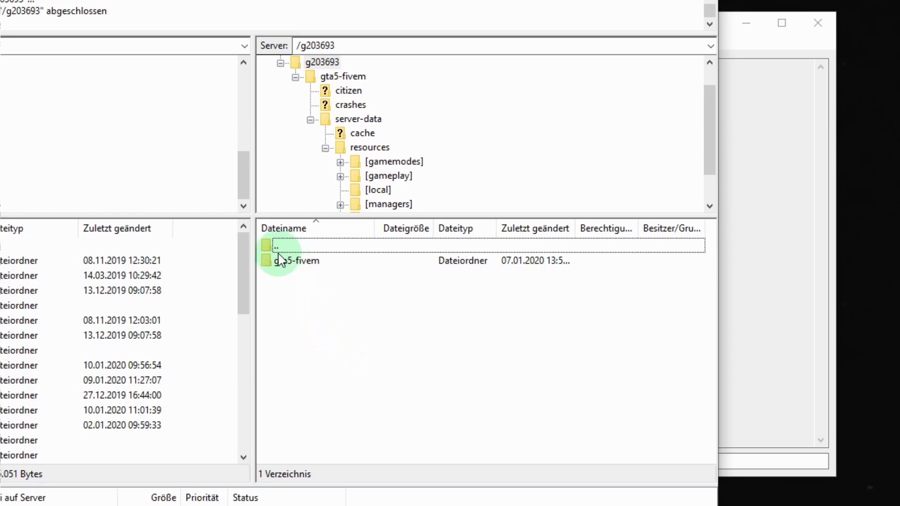
pyautogui.click(279, 260)
pyautogui.doubleClick(277, 262)
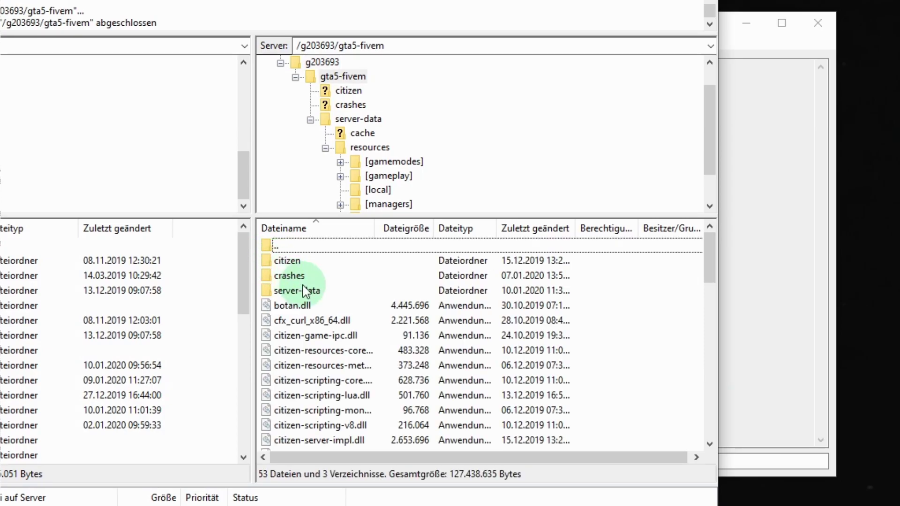
pyautogui.click(313, 291)
pyautogui.doubleClick(313, 292)
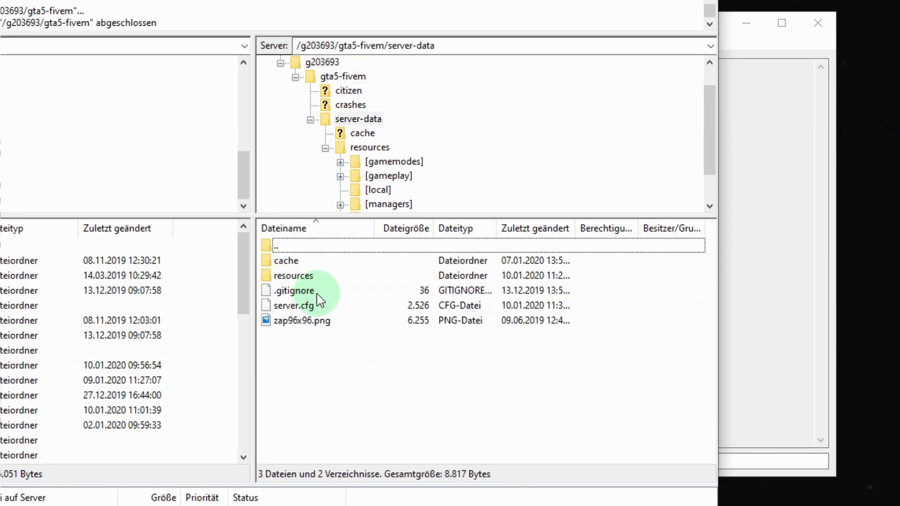
# Check that alu2.png sits beside zap96x96.png and server.cfg, leaving its name unchanged.
pyautogui.click(310, 321)
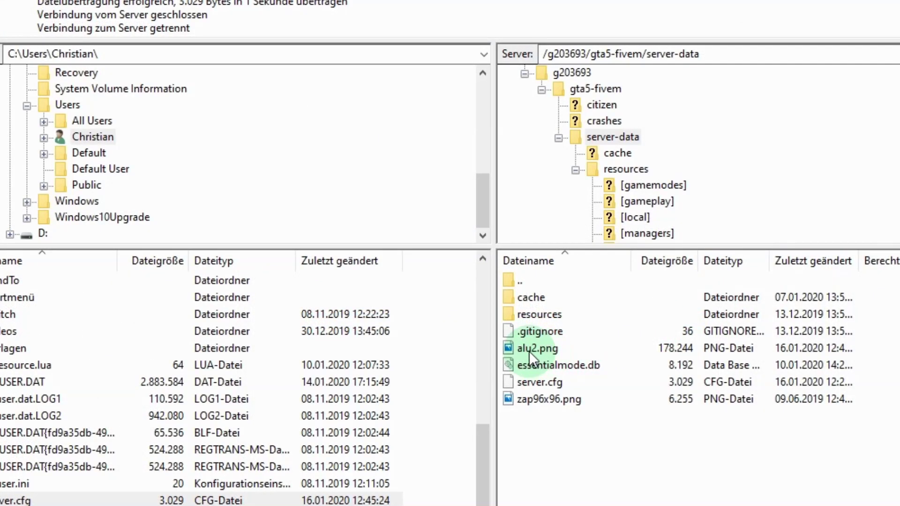
pyautogui.click(529, 351)
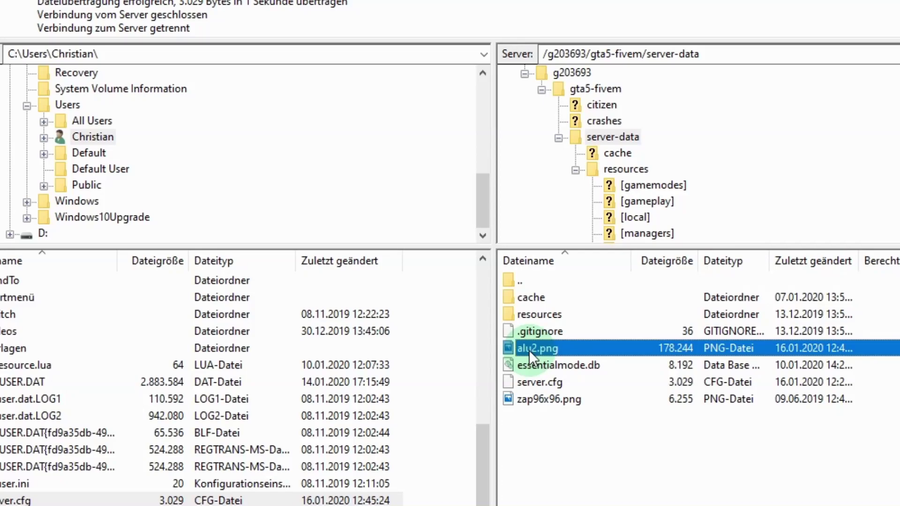
pyautogui.click(530, 350)
pyautogui.hotkey('ctrl', 'c')
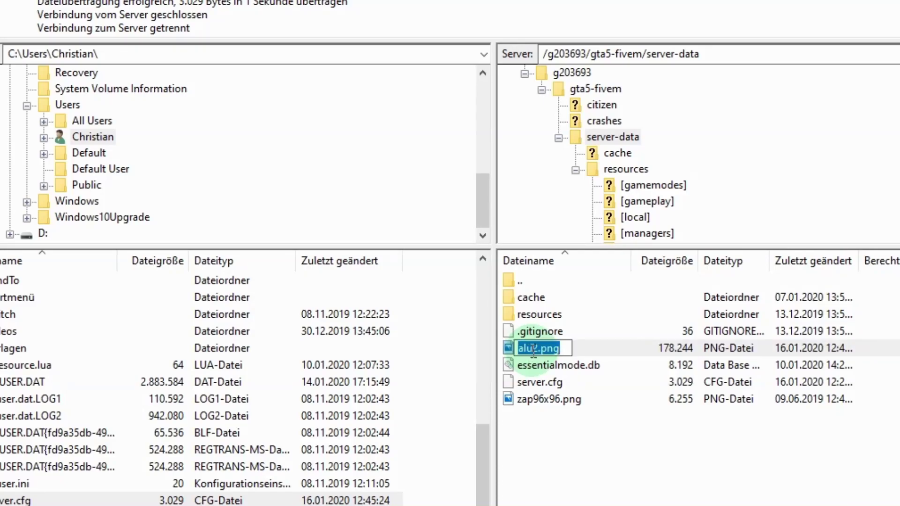
pyautogui.click(559, 450)
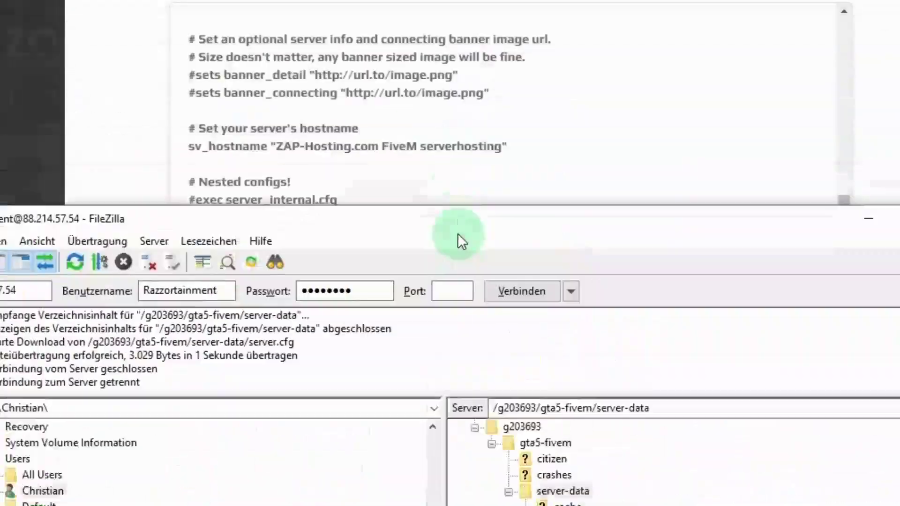
# Replace zap96x96.png with alu2.png on server.cfg's load_server_icon line.
pyautogui.moveTo(458, 234); pyautogui.dragTo(457, 501)
pyautogui.click(230, 257)
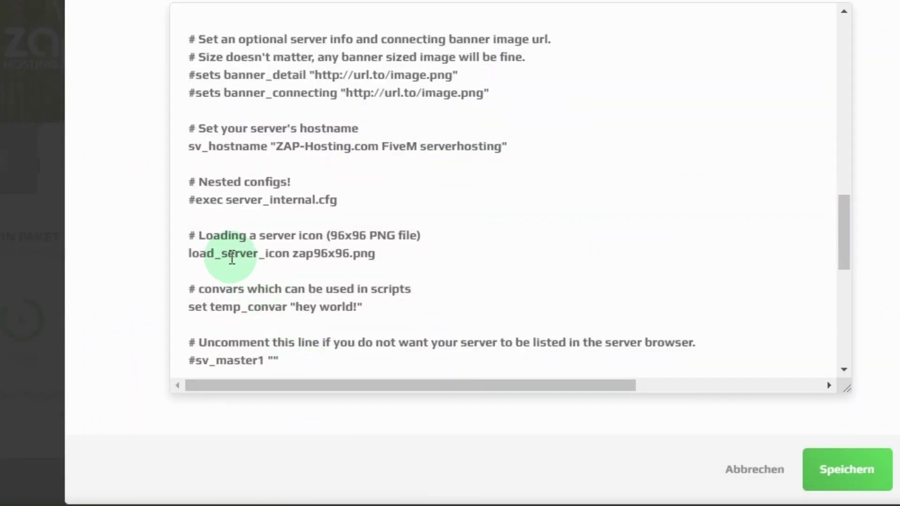
pyautogui.click(294, 255)
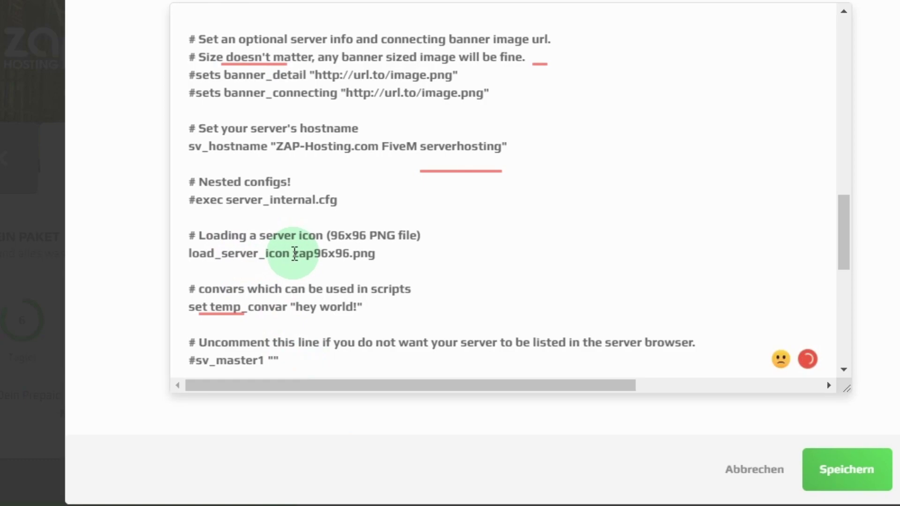
pyautogui.moveTo(294, 254); pyautogui.dragTo(375, 253)
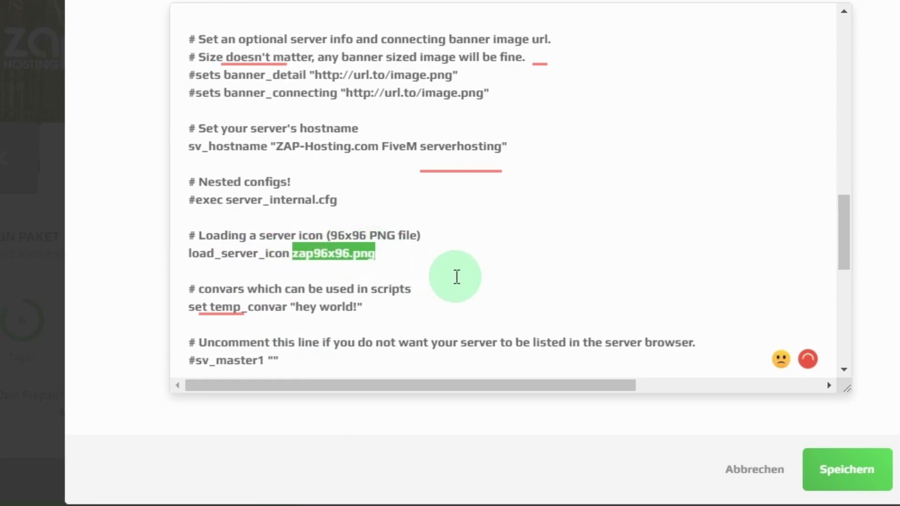
pyautogui.hotkey('ctrl', 'v')
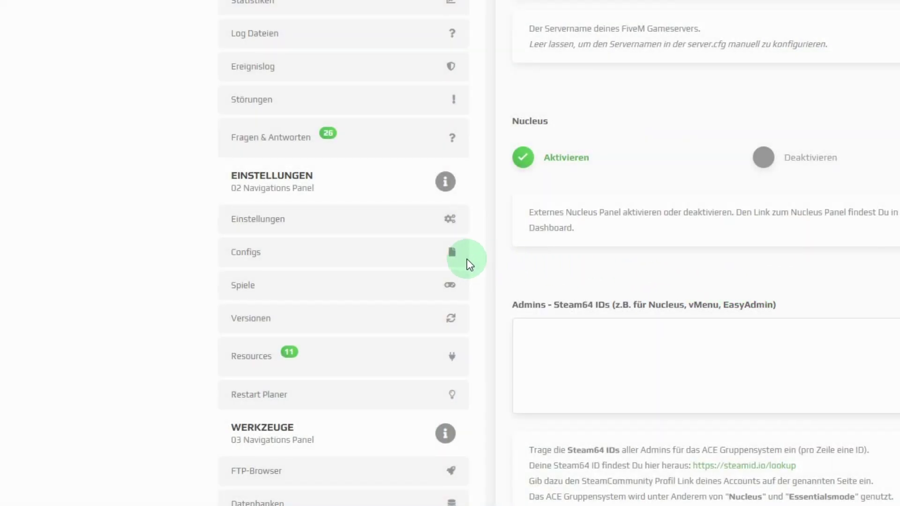
# Open server.cfg in the Configs editor and search it for sv_scriptHookAllowed.
pyautogui.click(451, 258)
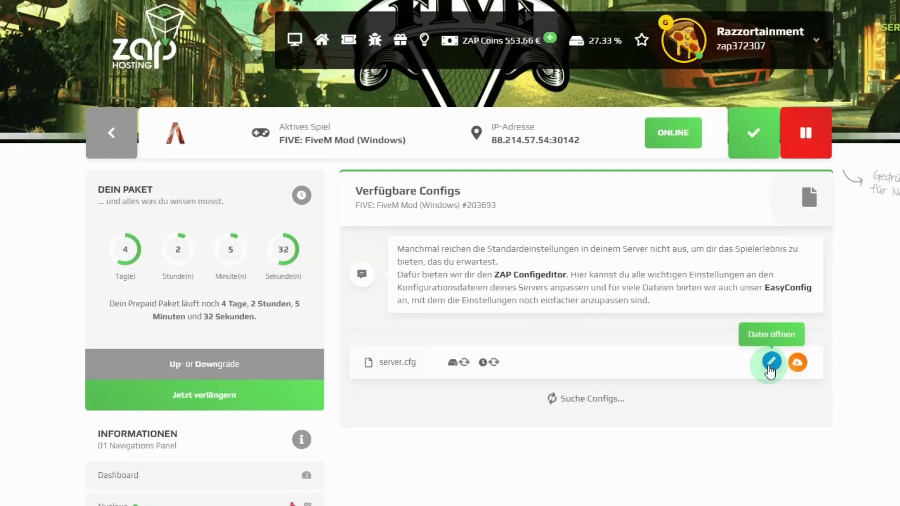
pyautogui.click(770, 367)
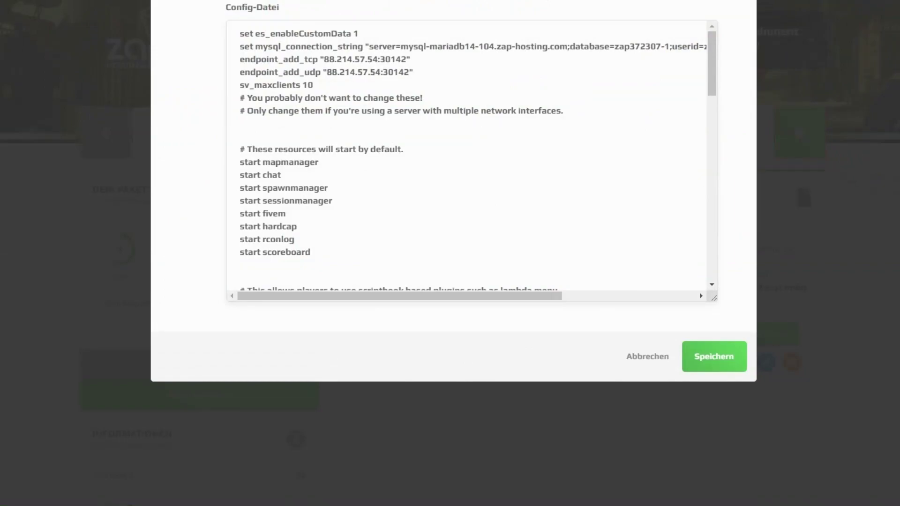
pyautogui.click(458, 143)
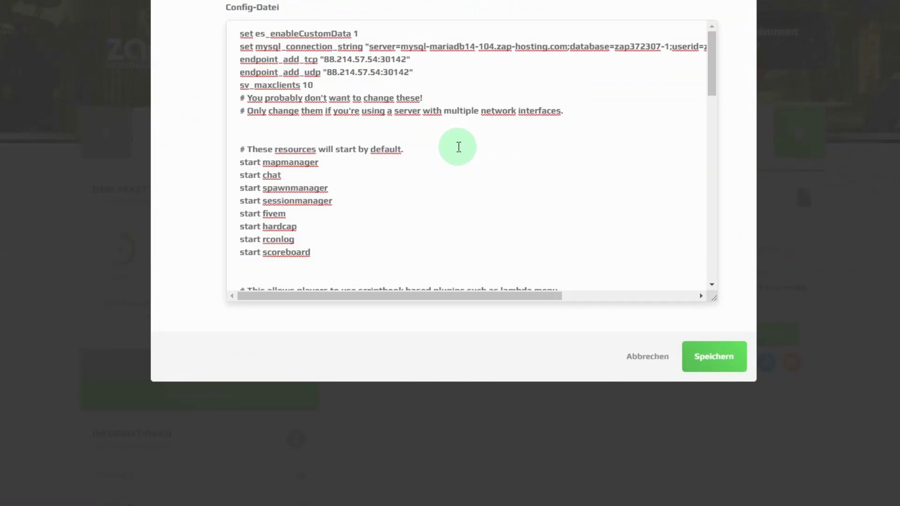
pyautogui.hotkey('ctrl', 'v')
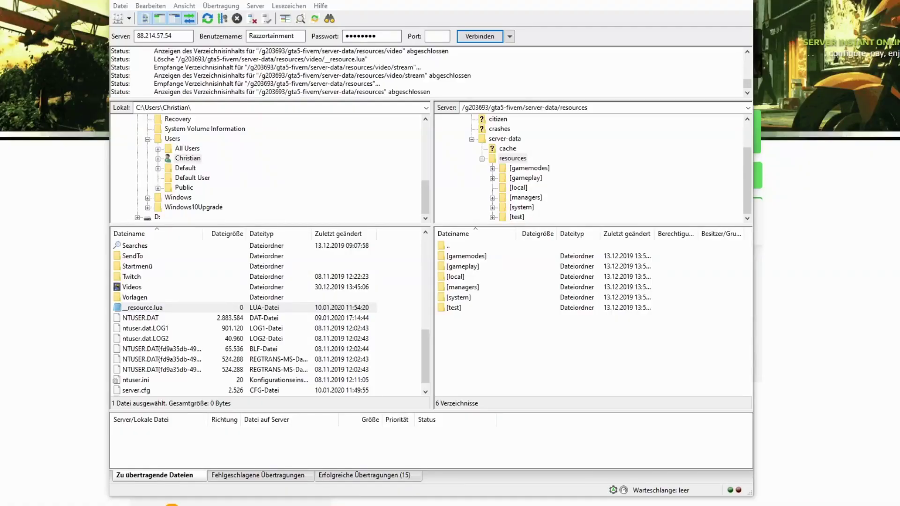
# Create a folder named Video in the server's resources folder.
pyautogui.click(476, 338)
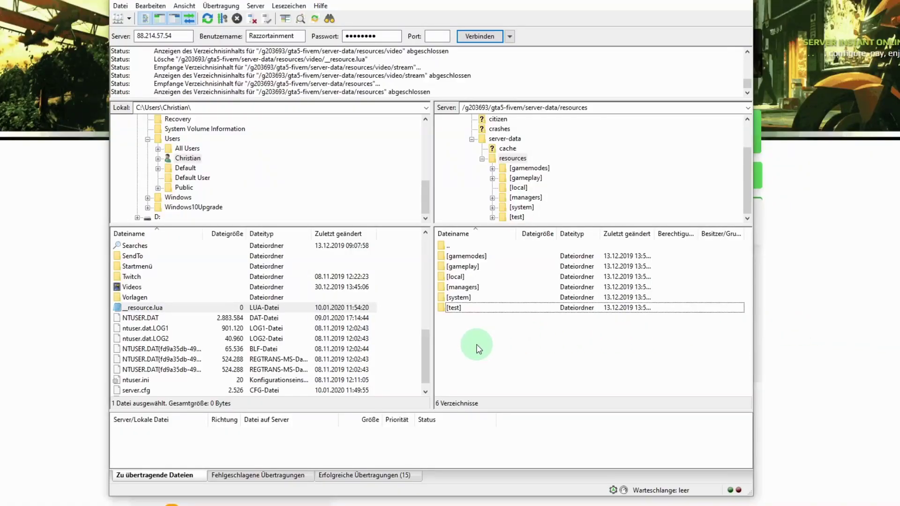
pyautogui.rightClick(477, 338)
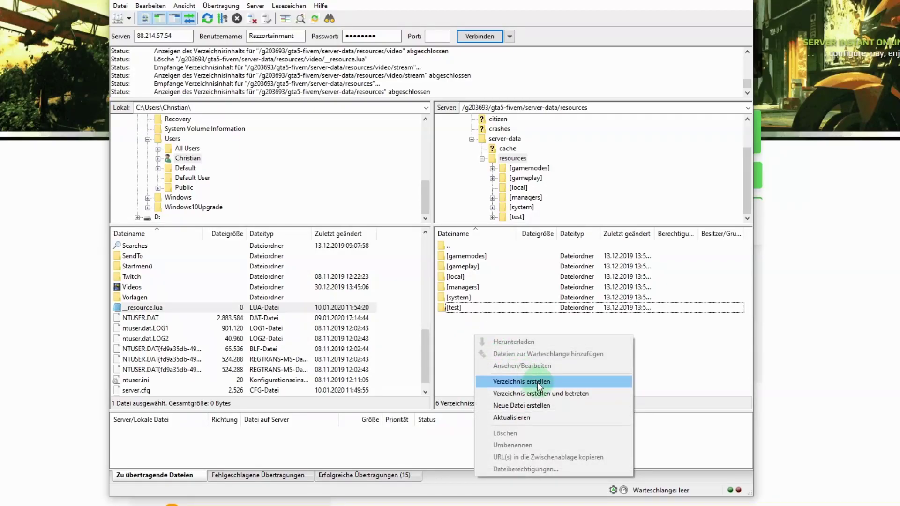
pyautogui.click(537, 373)
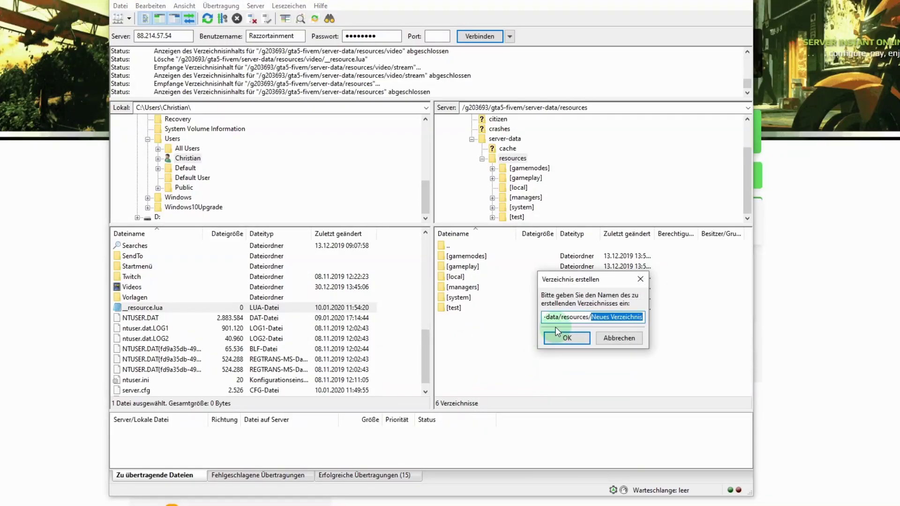
pyautogui.write('Video')
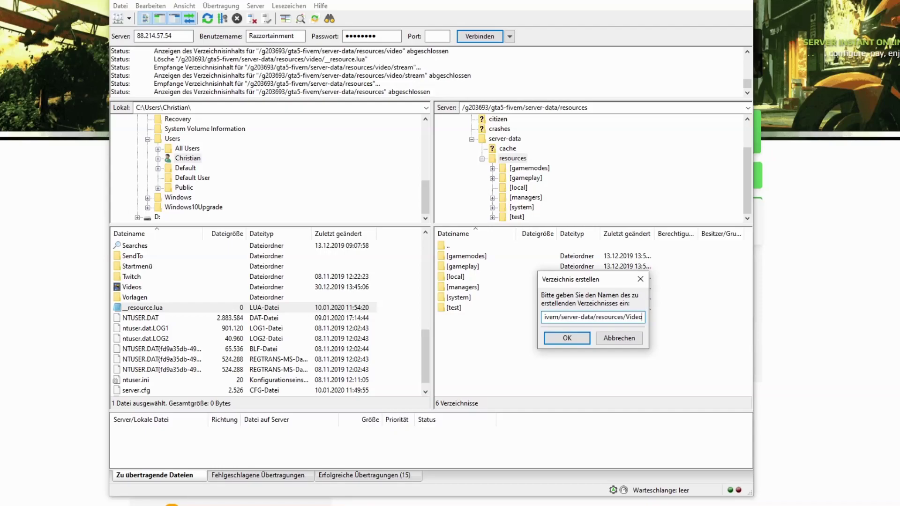
pyautogui.click(571, 336)
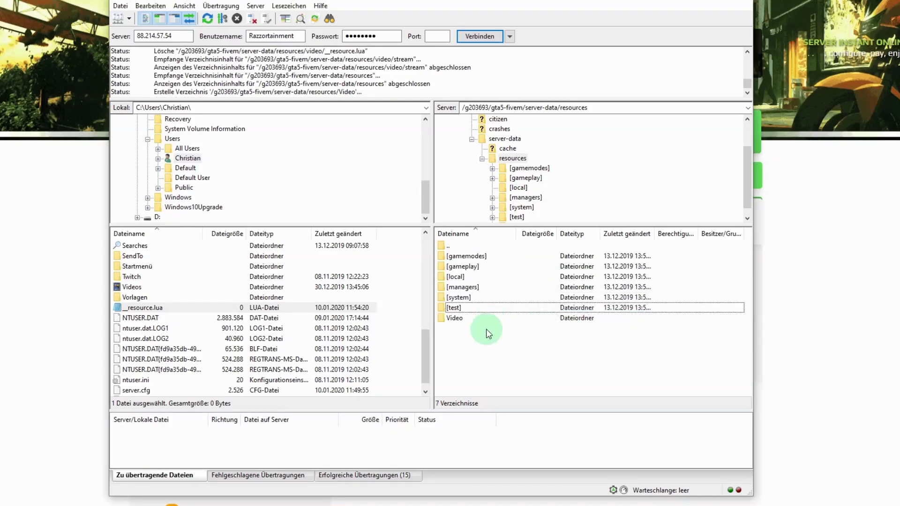
# Start a new empty file named __resource.lua inside Video.
pyautogui.rightClick(487, 301)
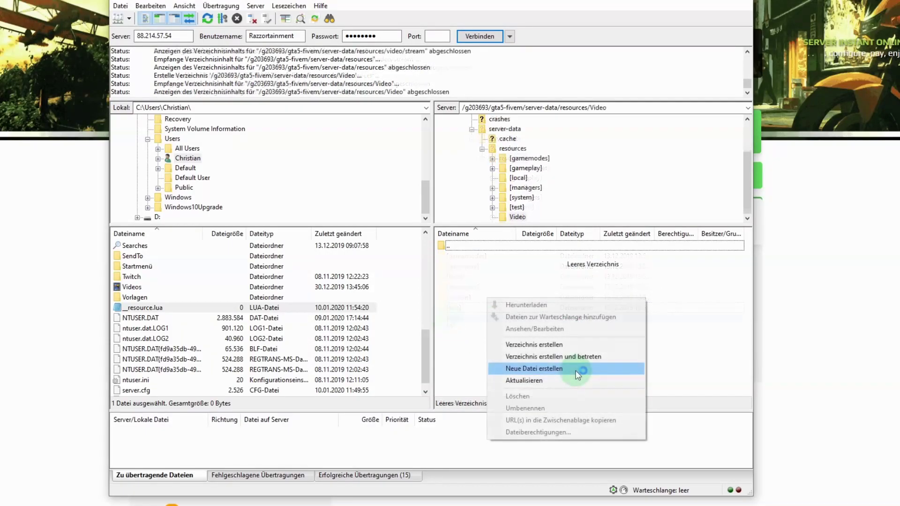
pyautogui.click(577, 370)
pyautogui.write('_re')
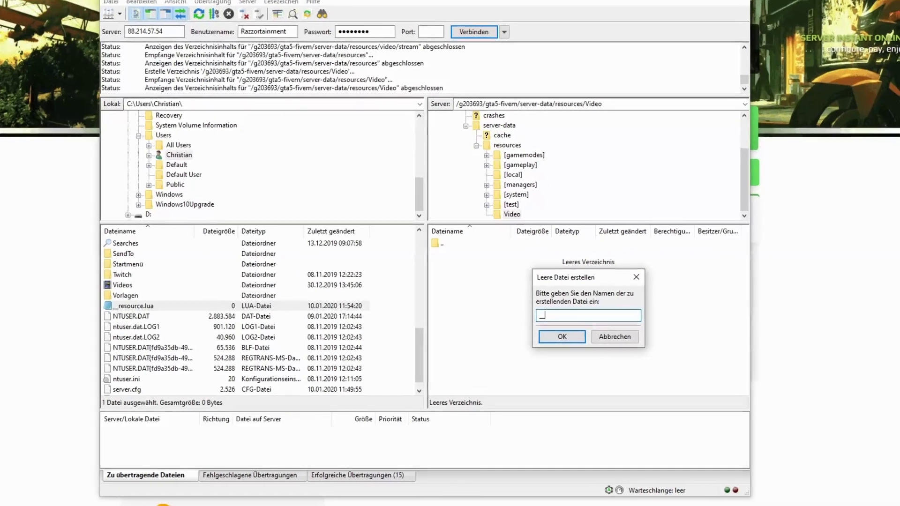
pyautogui.write('source.lua')
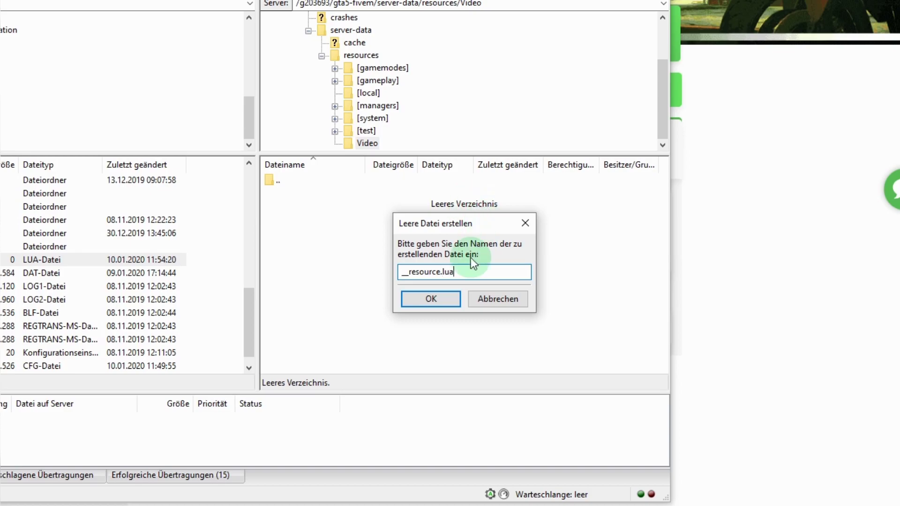
# Create __resource.lua, paste its resource_manifest_version line in Notepad, and save it.
pyautogui.click(452, 298)
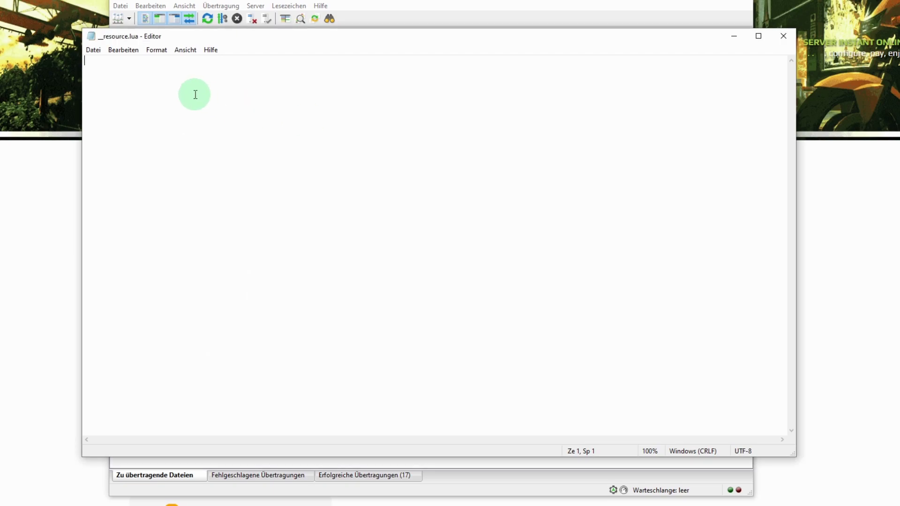
pyautogui.write("resource_manifest_version '77731fab-63ca-442c-a67b-abc70f28dfa5'")
pyautogui.click(93, 49)
pyautogui.click(134, 97)
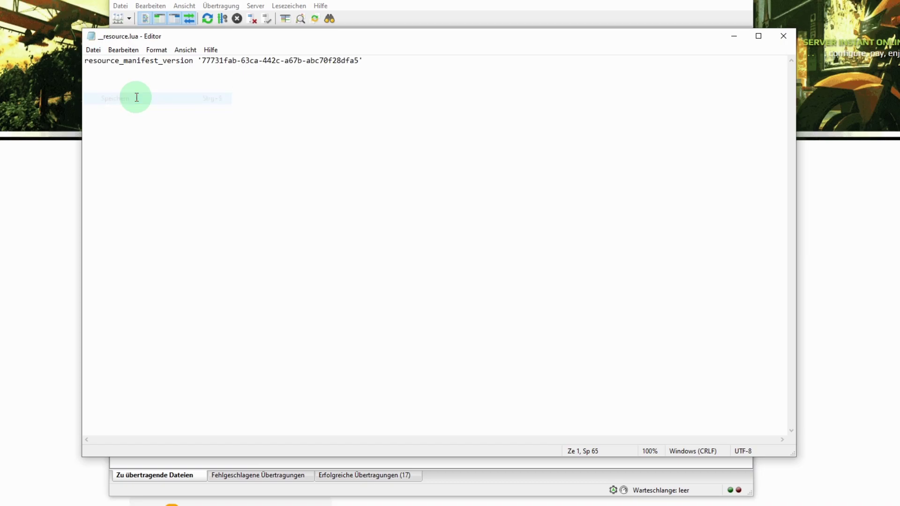
# Create a stream folder inside the server's Video folder.
pyautogui.click(784, 36)
pyautogui.rightClick(503, 294)
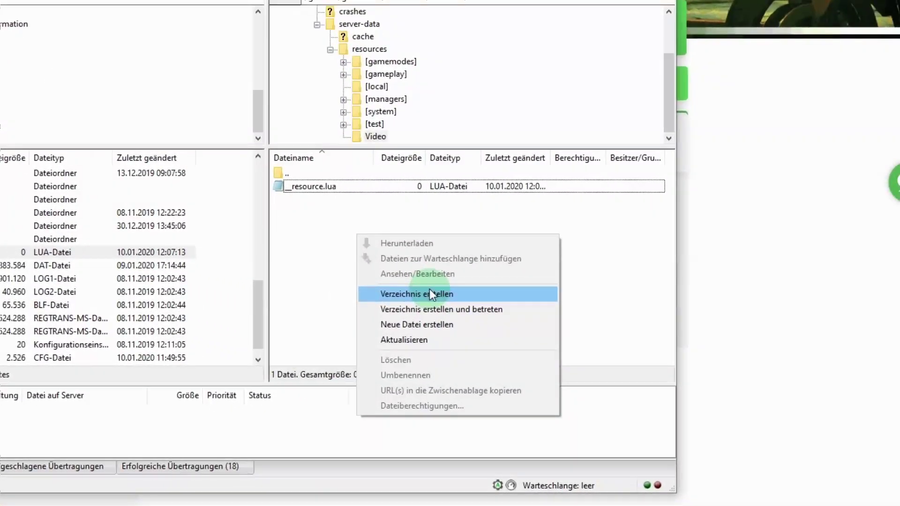
pyautogui.click(430, 294)
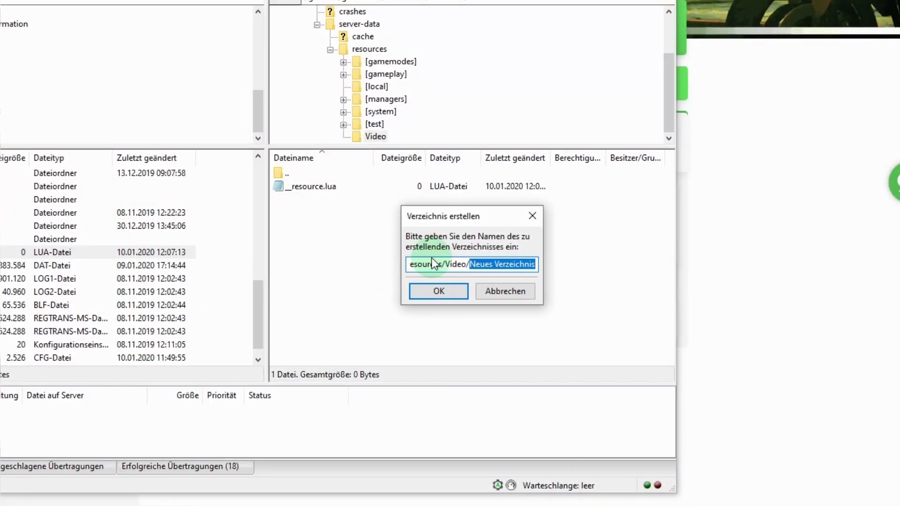
pyautogui.write('stream')
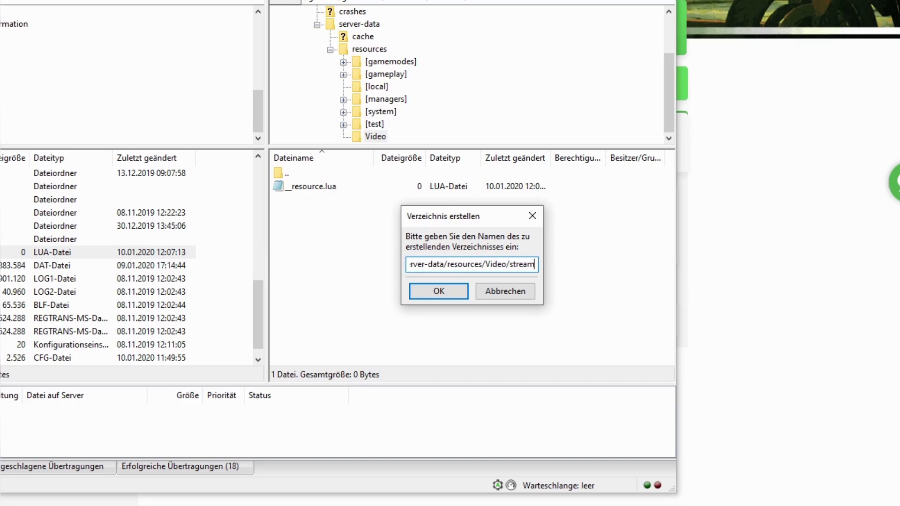
pyautogui.press('Return')
# Open the stream folder and select the three local police3 vehicle files.
pyautogui.hotkey('alt', 'Tab')
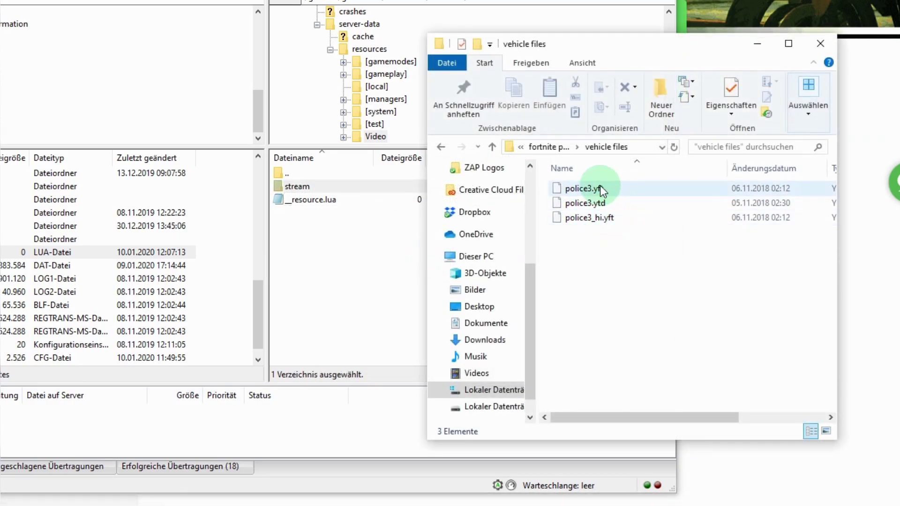
pyautogui.moveTo(687, 46); pyautogui.dragTo(818, 50)
pyautogui.doubleClick(307, 188)
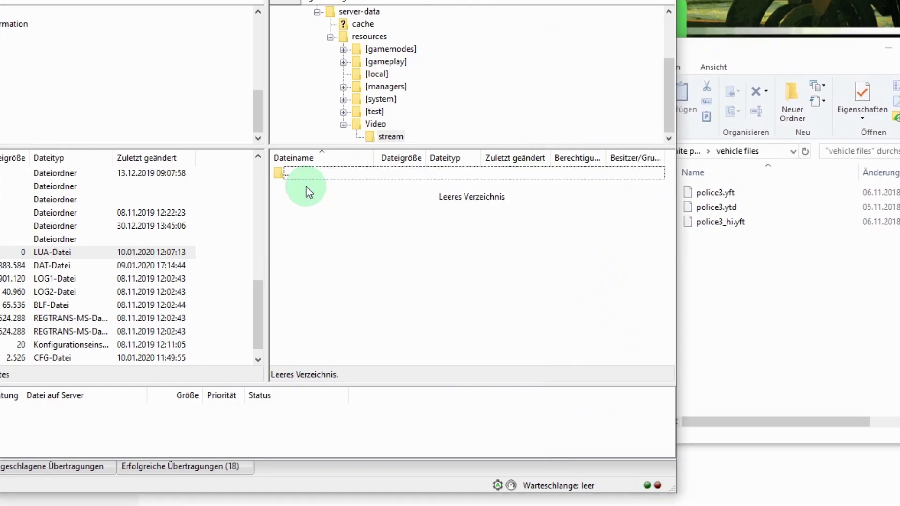
pyautogui.moveTo(744, 269); pyautogui.dragTo(360, 240)
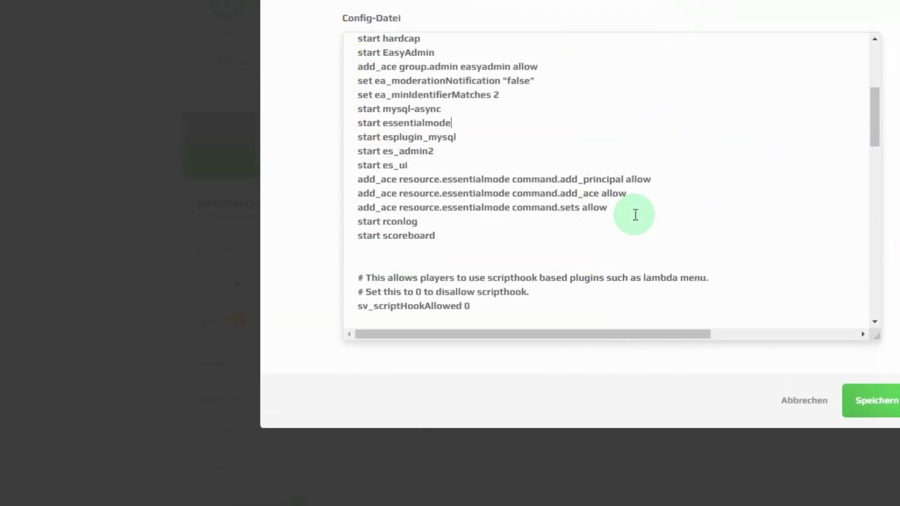
# Add 'start Video' under start scoreboard in server.cfg and save to restart the server.
pyautogui.click(360, 249)
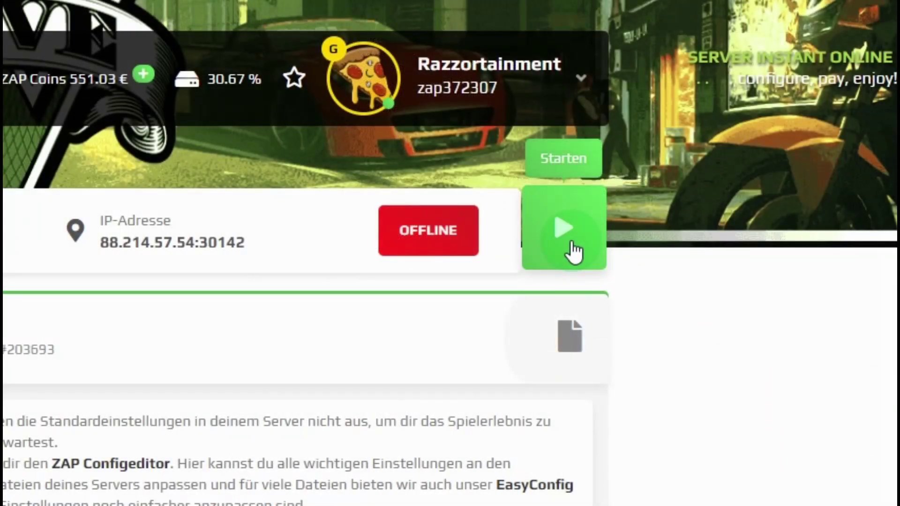
pyautogui.click(573, 252)
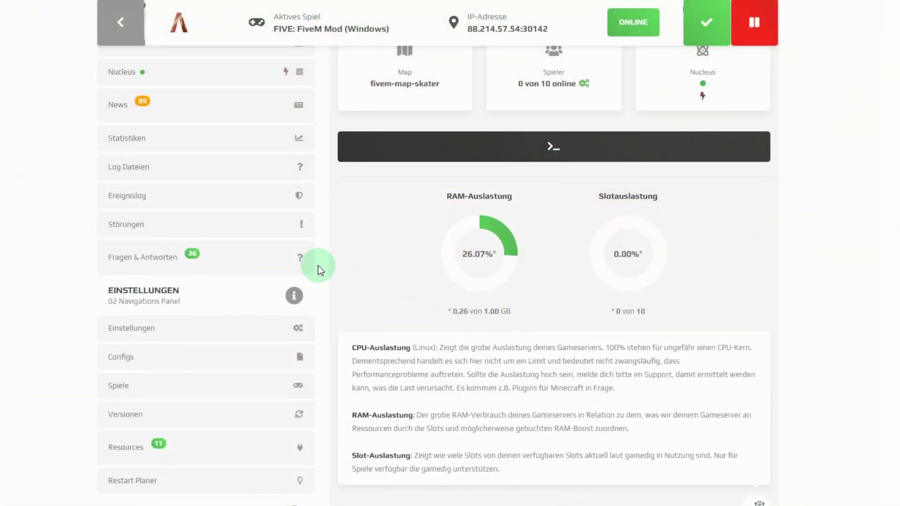
# Open Fragen & Antworten and expand the Essentialmode and Dunkos vRP Pack categories.
pyautogui.click(299, 260)
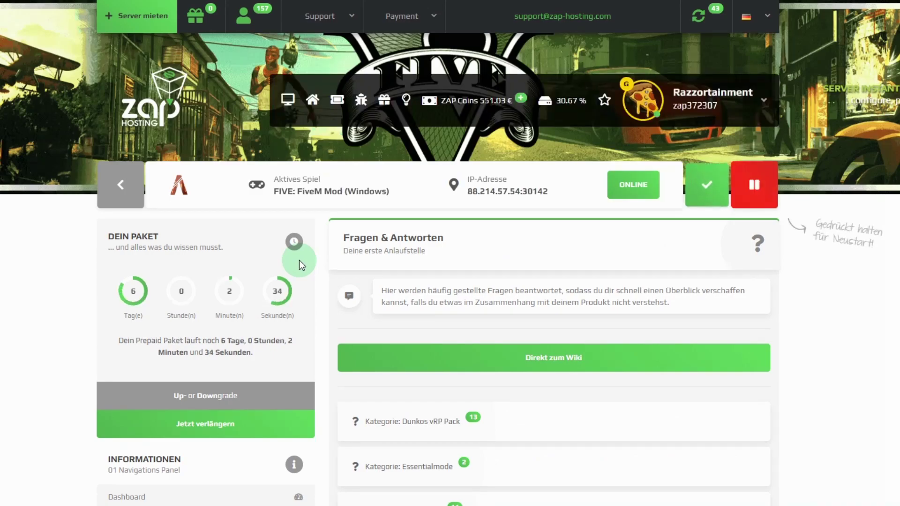
pyautogui.middleClick(808, 293)
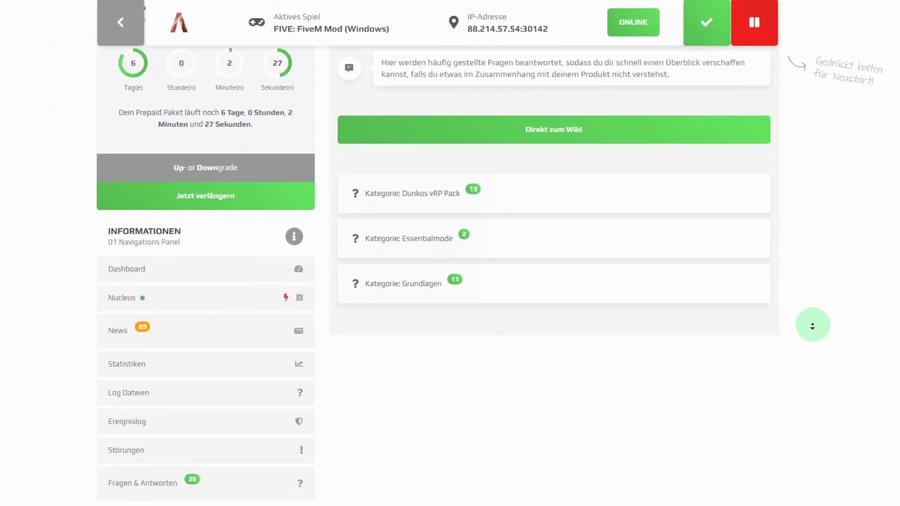
pyautogui.scroll(-1, 813, 326)
pyautogui.click(490, 224)
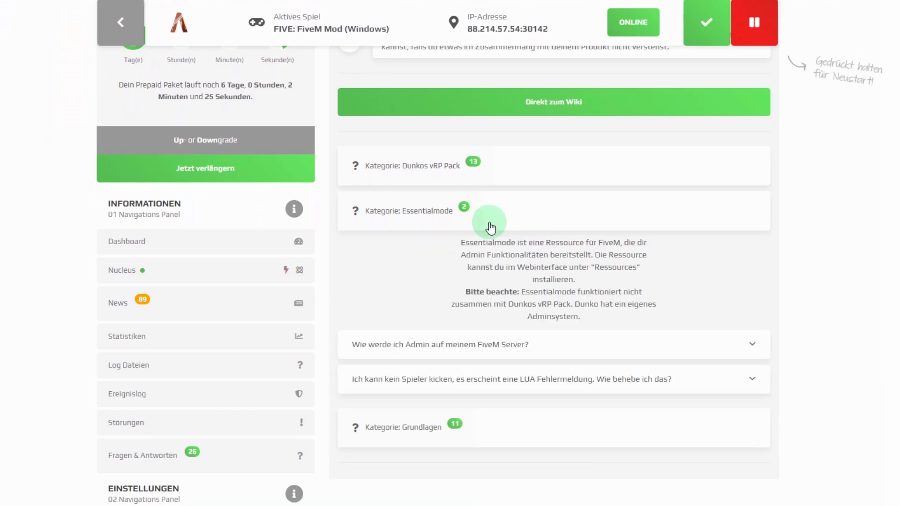
pyautogui.click(510, 174)
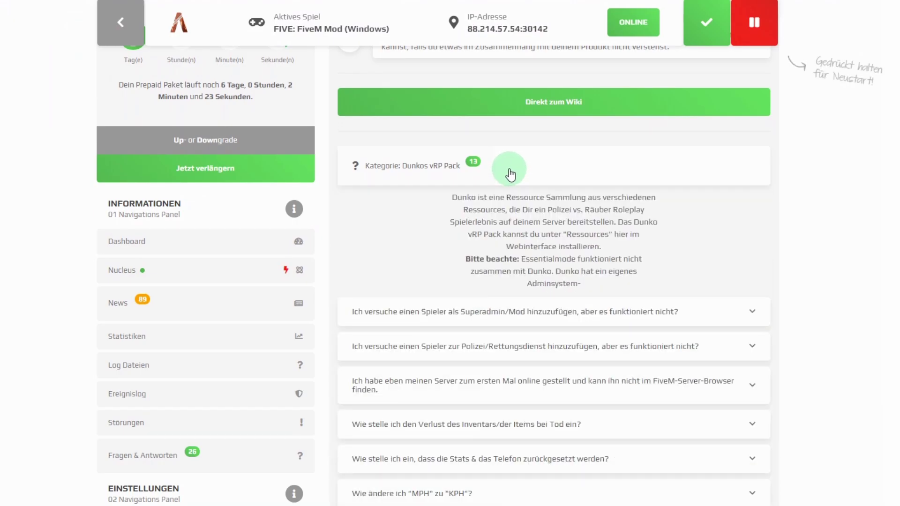
pyautogui.middleClick(817, 205)
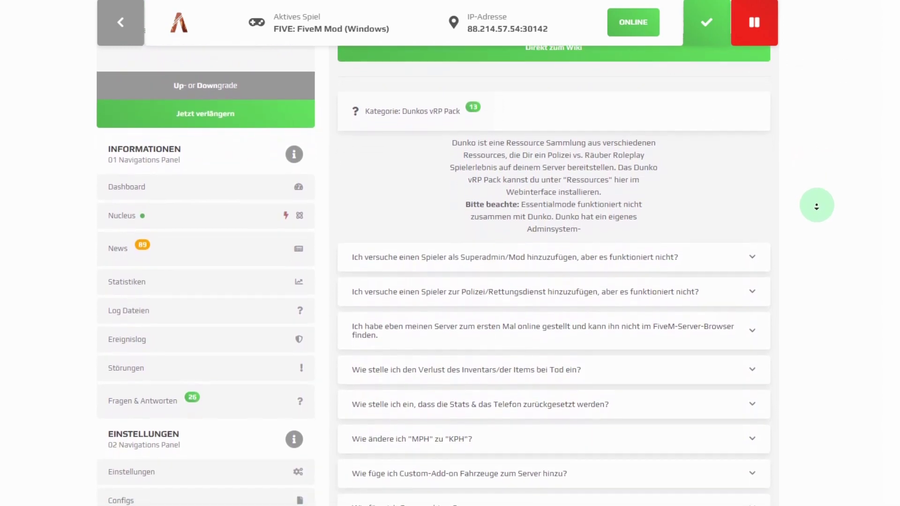